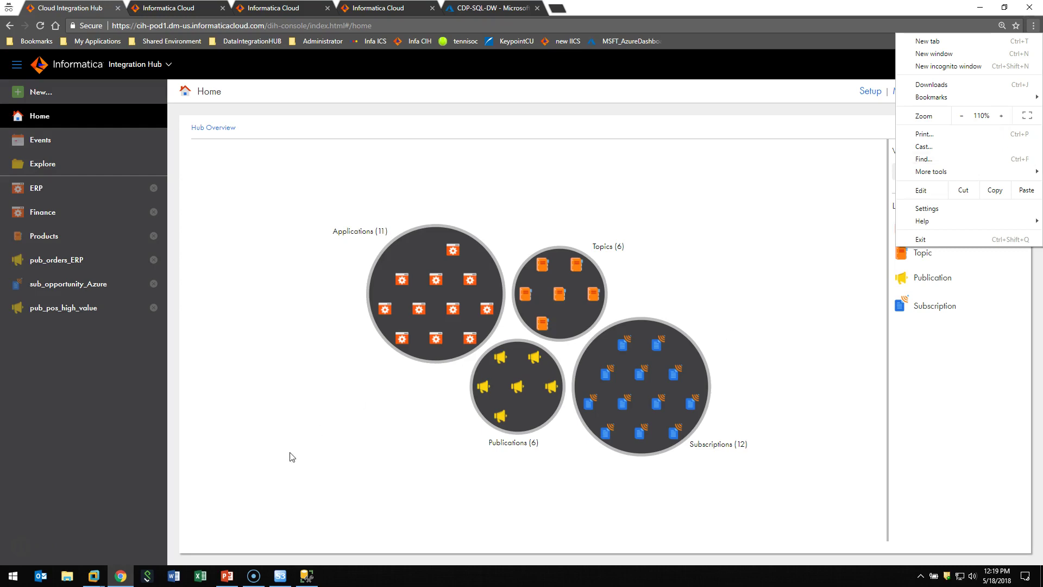
Start a new application named demo and discard it without saving.
{"action": "left_click", "coordinate": [303, 402]}
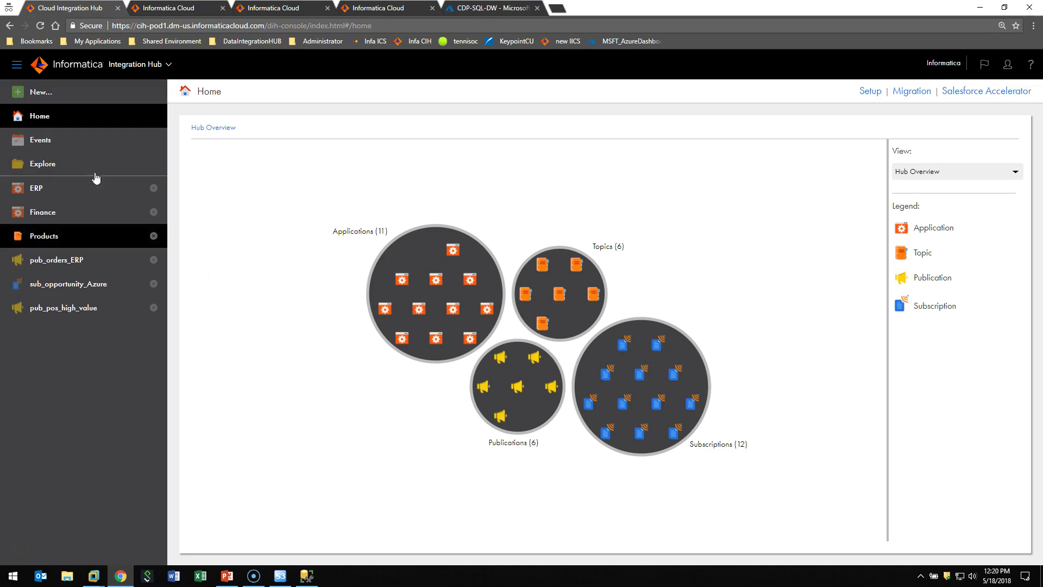
{"action": "left_click", "coordinate": [38, 93]}
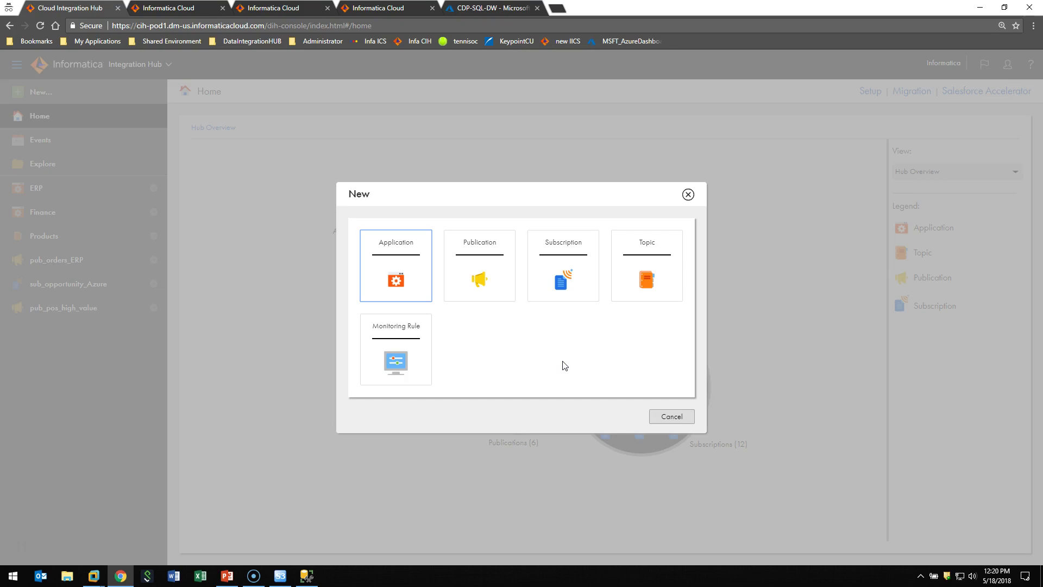
{"action": "left_click", "coordinate": [412, 251]}
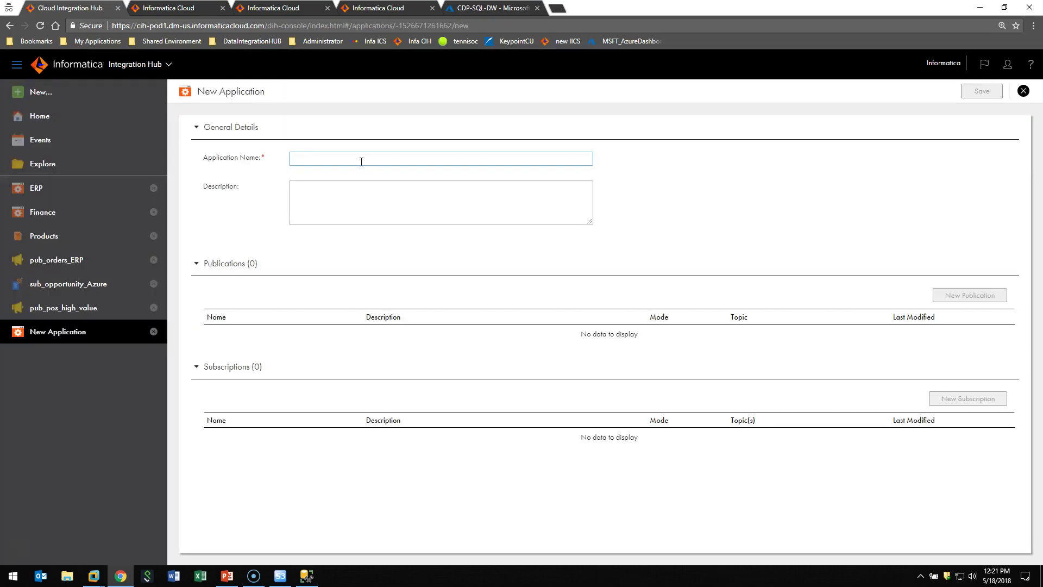
{"action": "type", "text": "demo"}
{"action": "left_click", "coordinate": [1024, 91]}
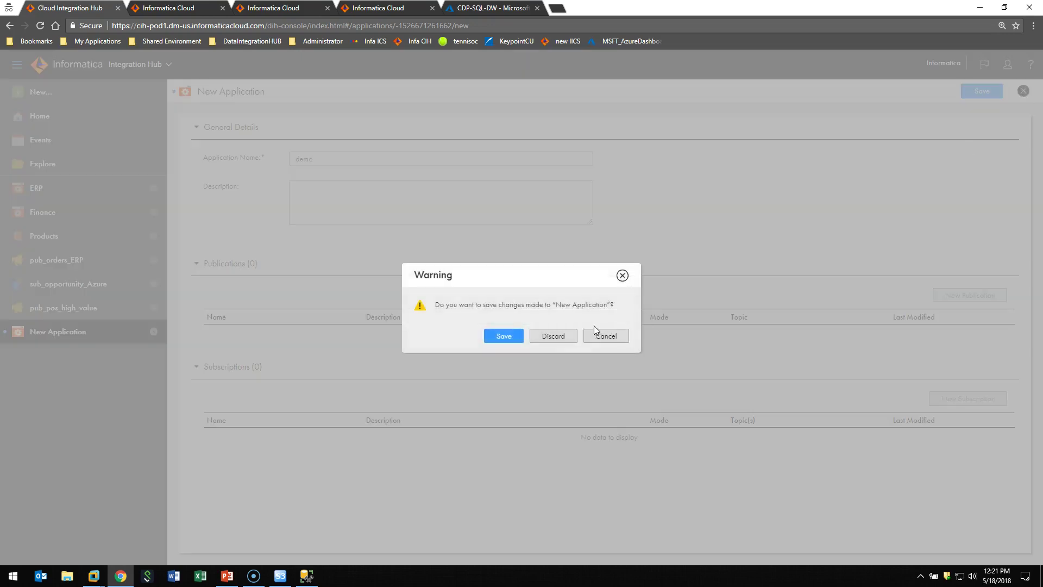
{"action": "left_click", "coordinate": [565, 341]}
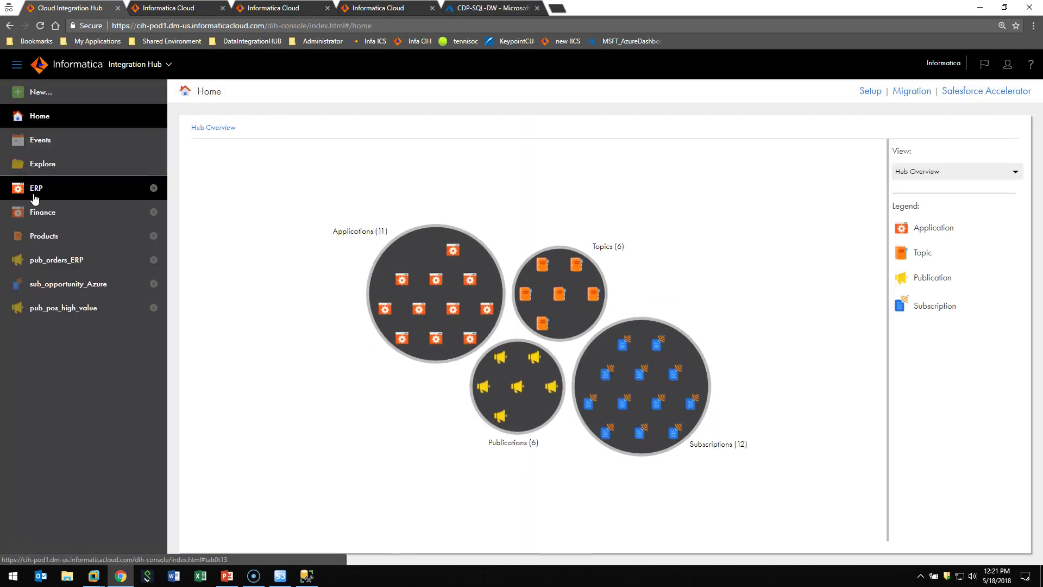
Open the existing ERP application to view its publications and subscriptions.
{"action": "left_click", "coordinate": [37, 190]}
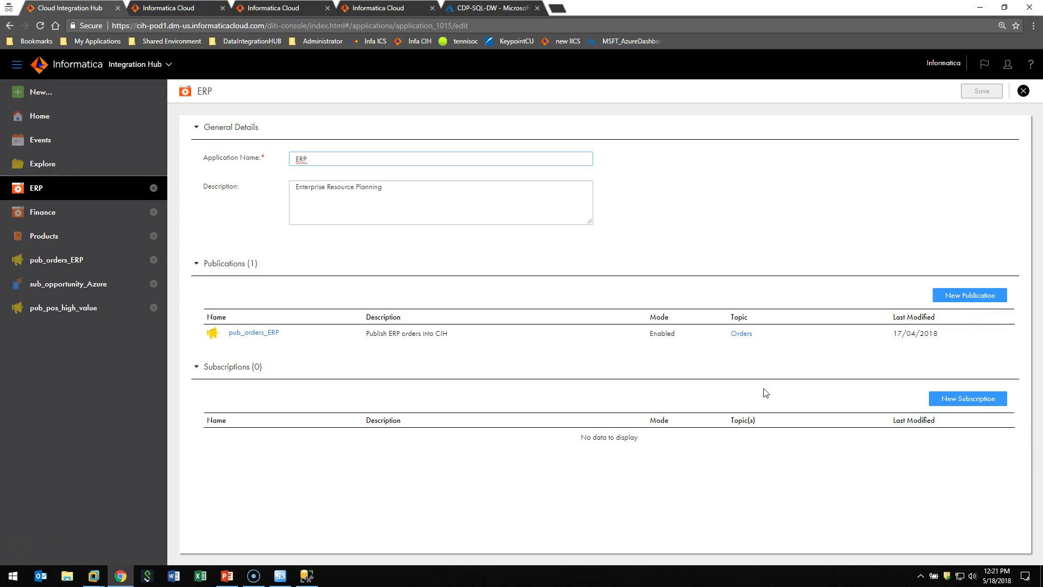
Start a new topic named demo.
{"action": "left_click", "coordinate": [44, 94]}
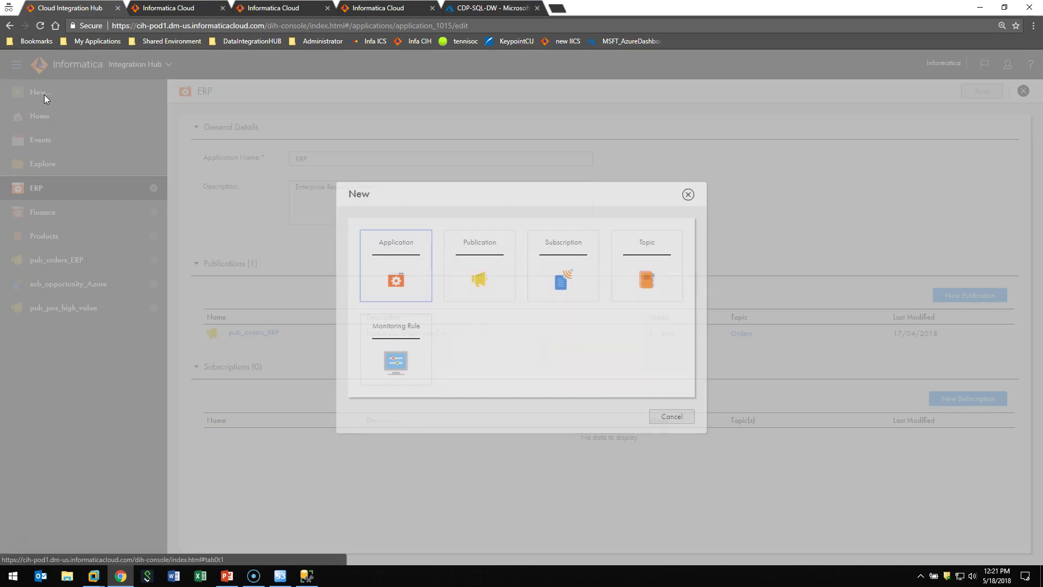
{"action": "left_click", "coordinate": [654, 254]}
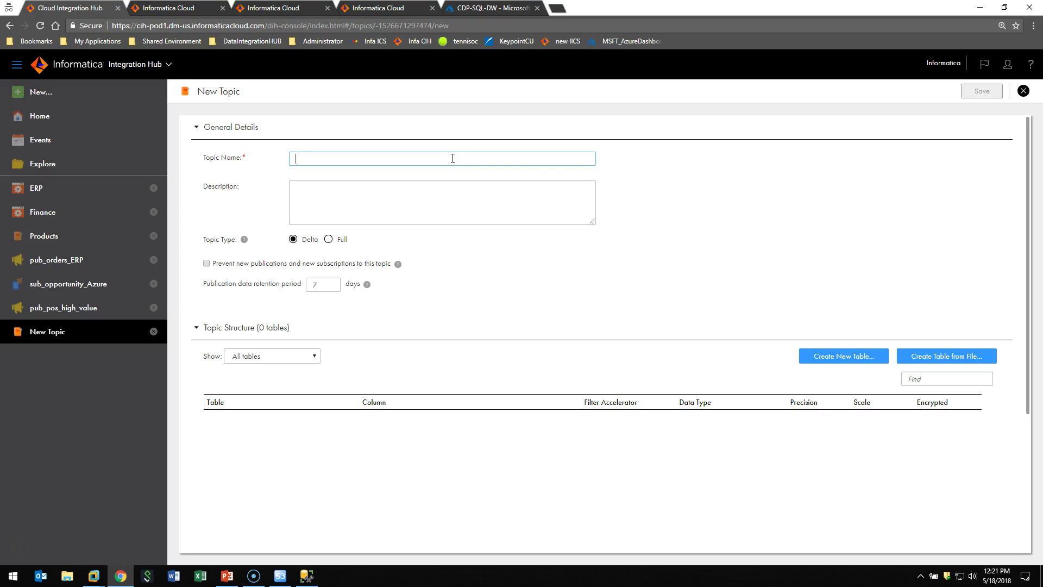
{"action": "type", "text": "demo"}
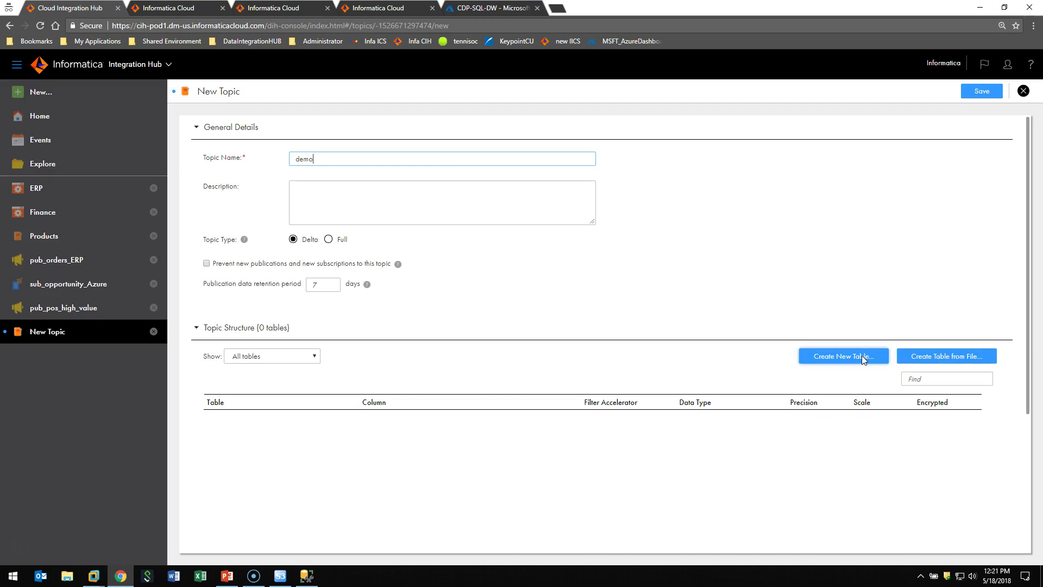
Begin adding a table from a flat file to the topic, naming it demo with Double Quotes as text qualifier.
{"action": "left_click", "coordinate": [944, 358]}
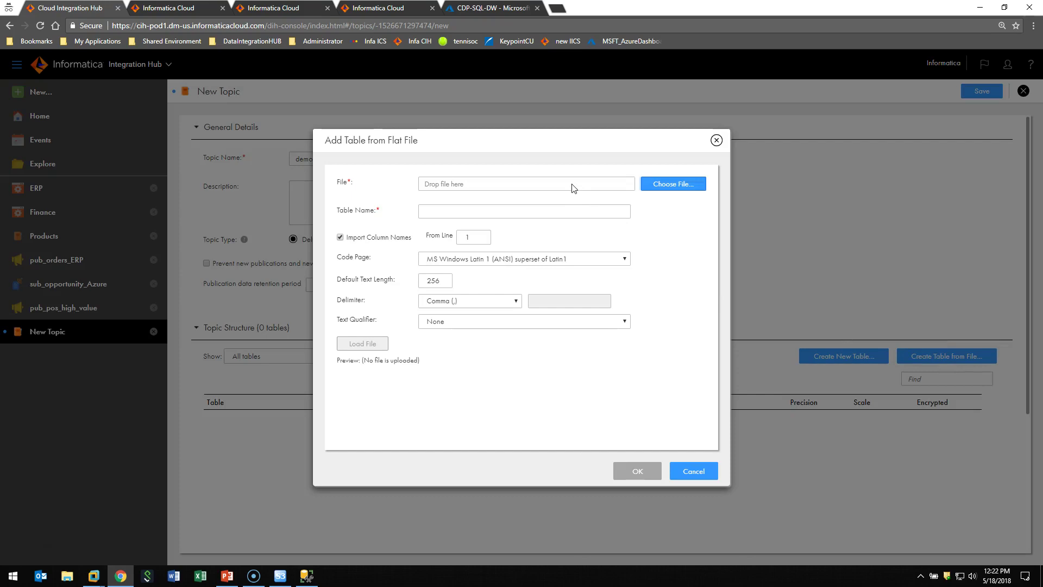
{"action": "left_click", "coordinate": [454, 211]}
{"action": "type", "text": "demo"}
{"action": "left_click", "coordinate": [499, 323]}
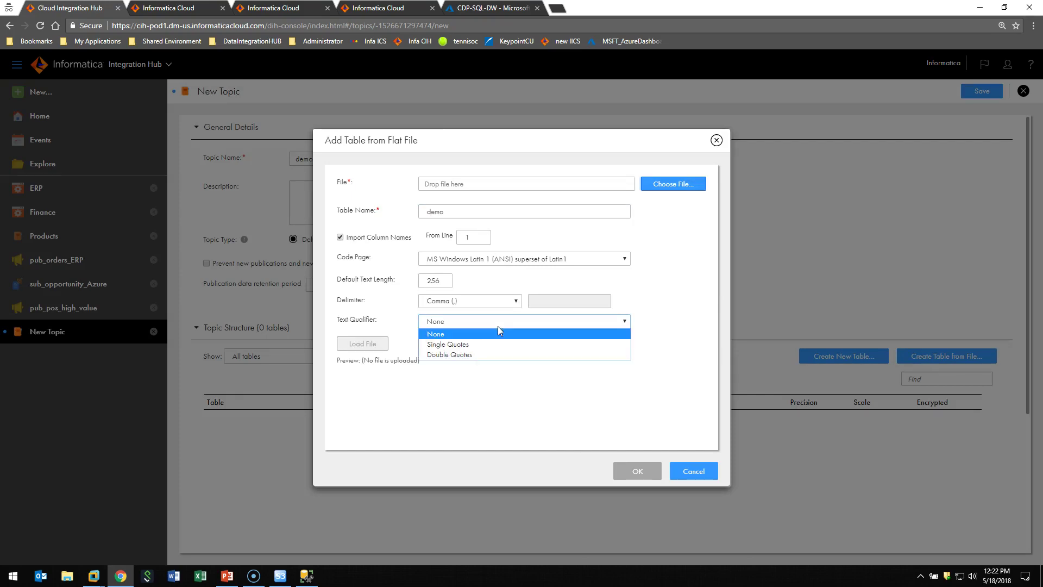
{"action": "left_click", "coordinate": [469, 355]}
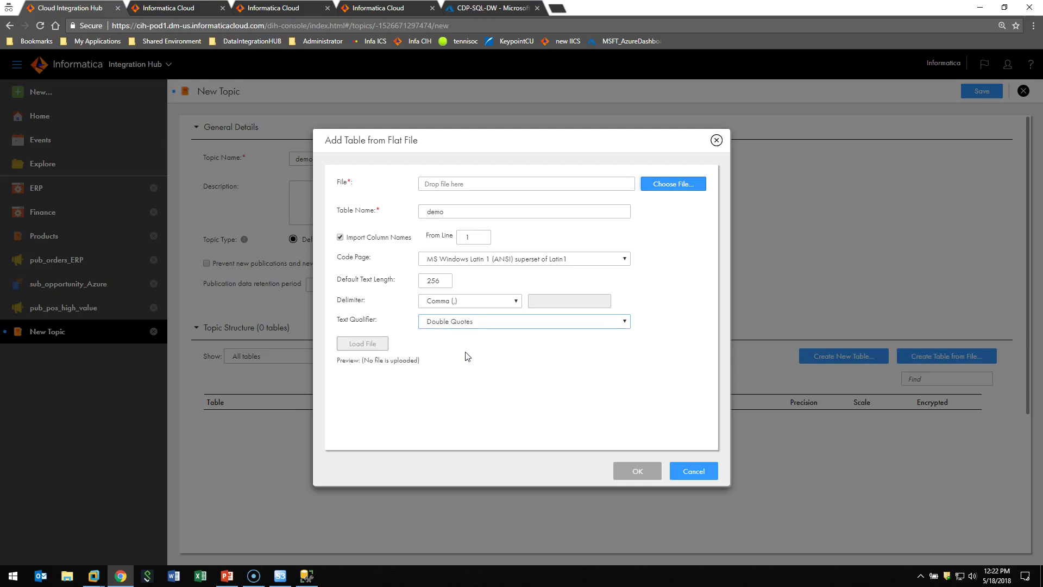
Load myproducts.csv from the Desktop as the table's source file and add the table to the topic.
{"action": "left_click", "coordinate": [679, 187]}
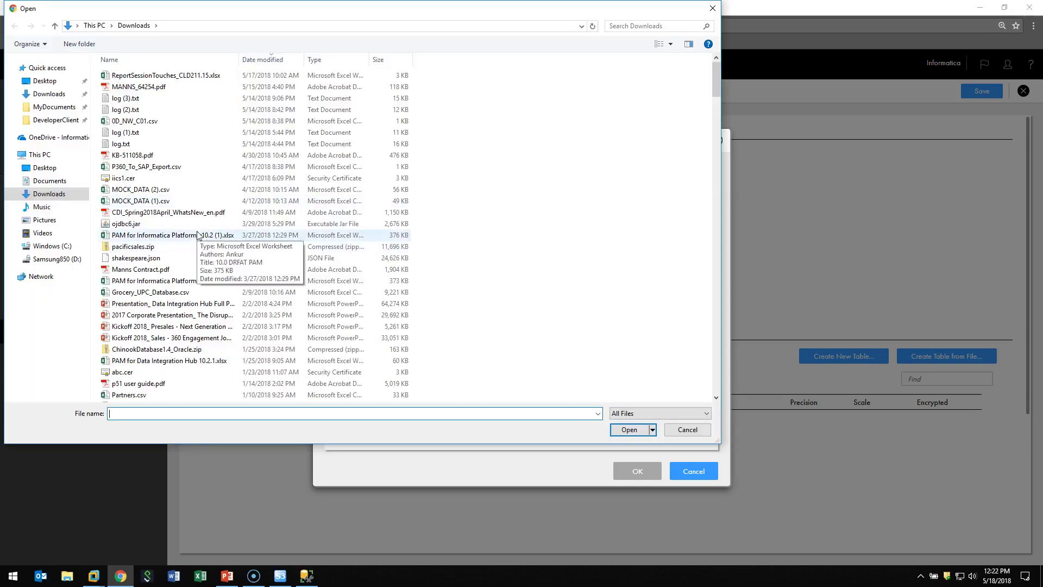
{"action": "left_click", "coordinate": [45, 168]}
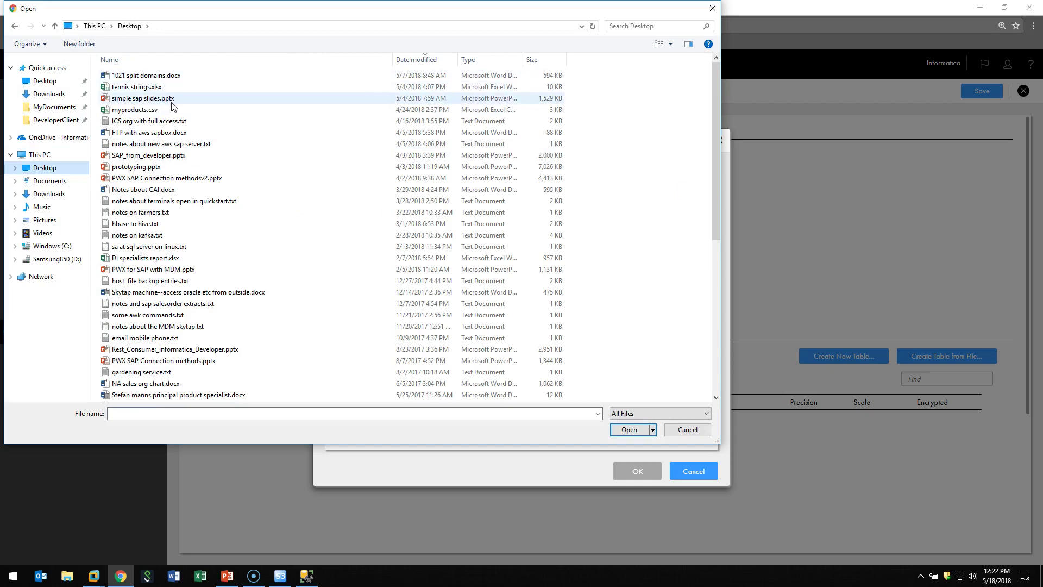
{"action": "scroll", "coordinate": [153, 306], "scroll_direction": "down", "scroll_amount": 8}
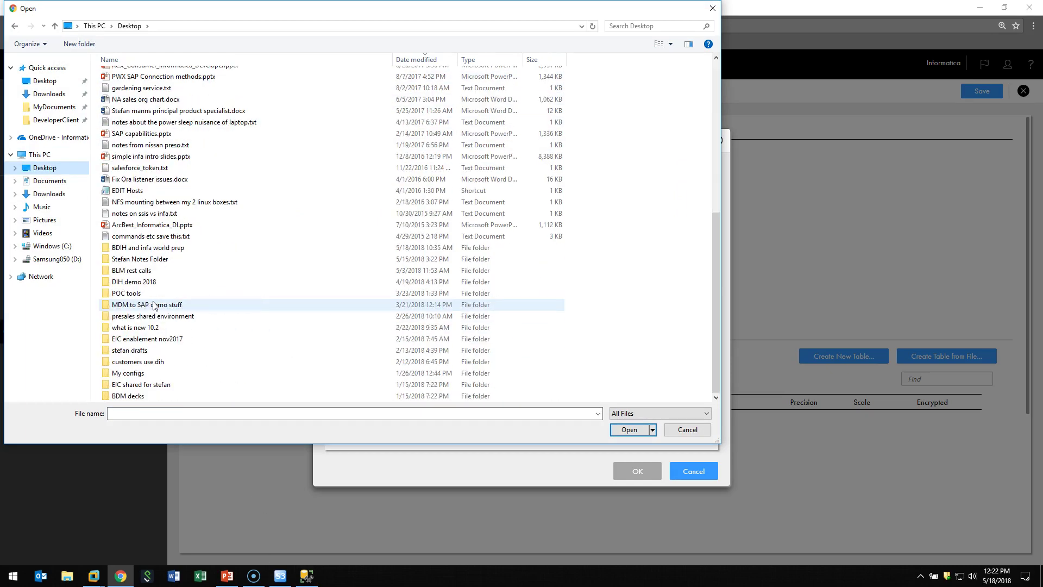
{"action": "scroll", "coordinate": [153, 305], "scroll_direction": "up", "scroll_amount": 8}
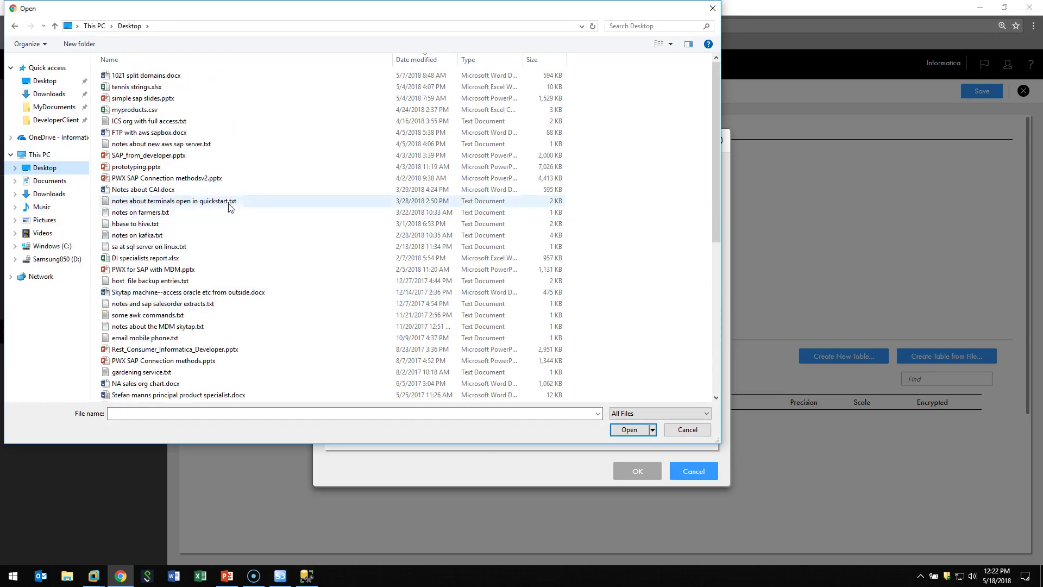
{"action": "double_click", "coordinate": [146, 112]}
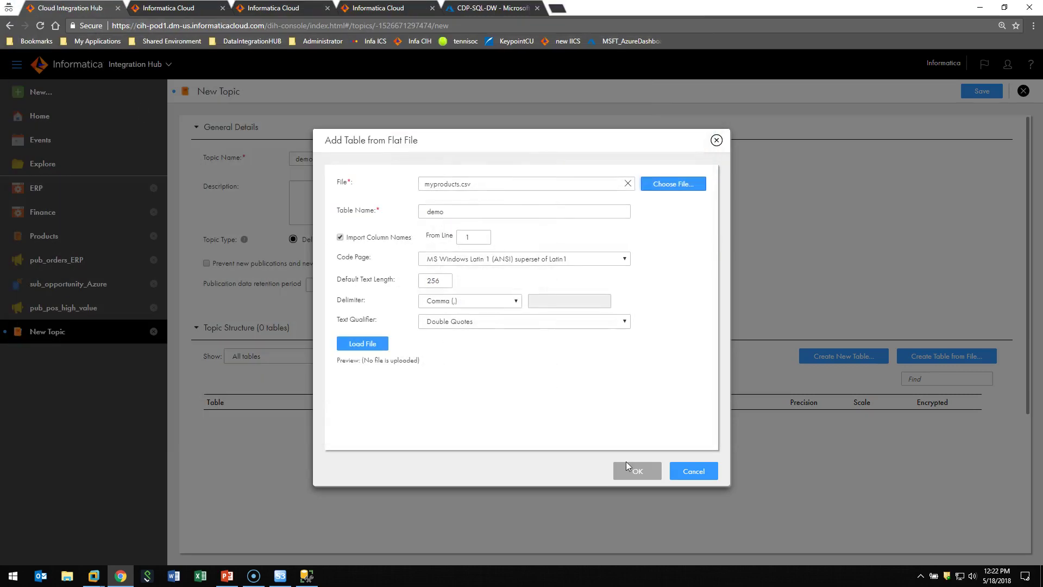
{"action": "left_click", "coordinate": [353, 343]}
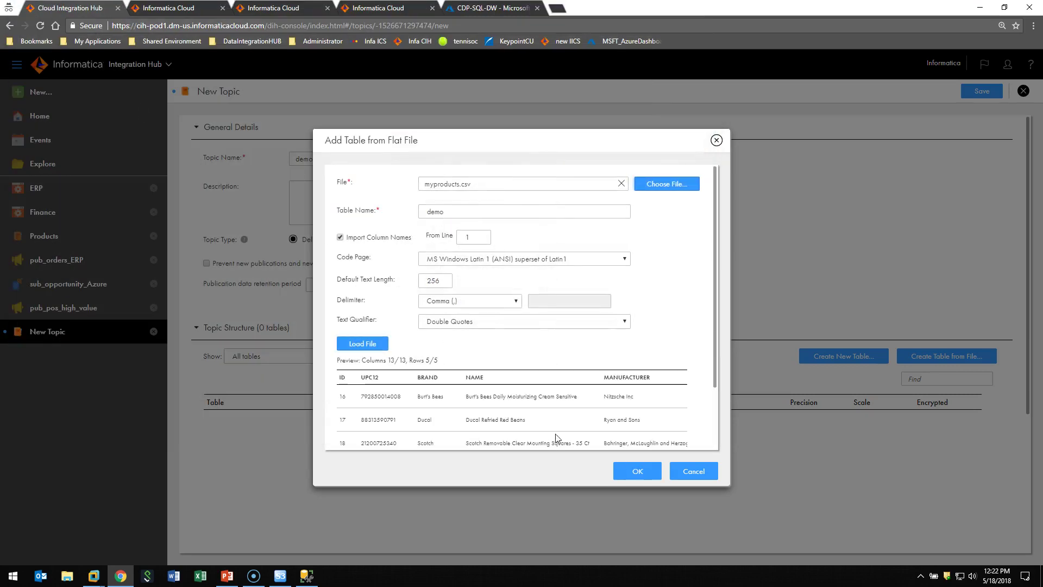
{"action": "left_click", "coordinate": [633, 471]}
Review the imported topic structure and data retention setting, and discard the new topic without saving.
{"action": "scroll", "coordinate": [552, 454], "scroll_direction": "down", "scroll_amount": 3}
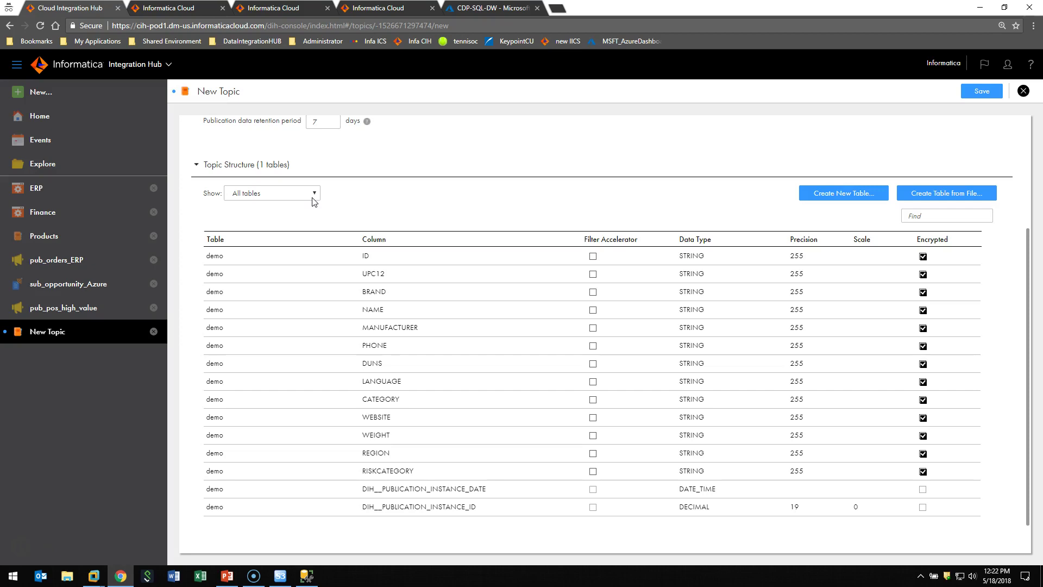
{"action": "scroll", "coordinate": [342, 254], "scroll_direction": "up", "scroll_amount": 3}
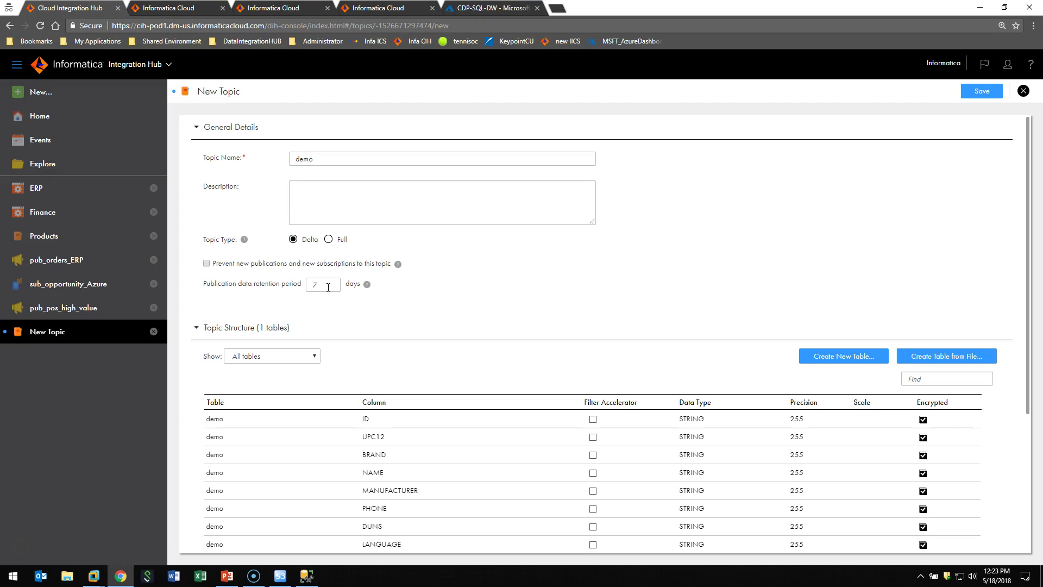
{"action": "left_click", "coordinate": [1023, 91]}
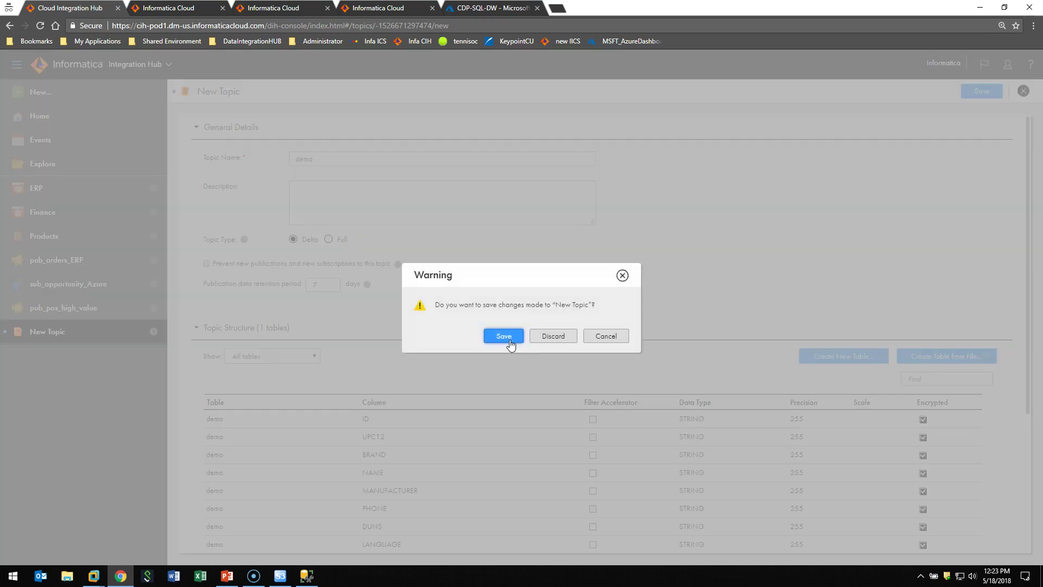
{"action": "left_click", "coordinate": [550, 338]}
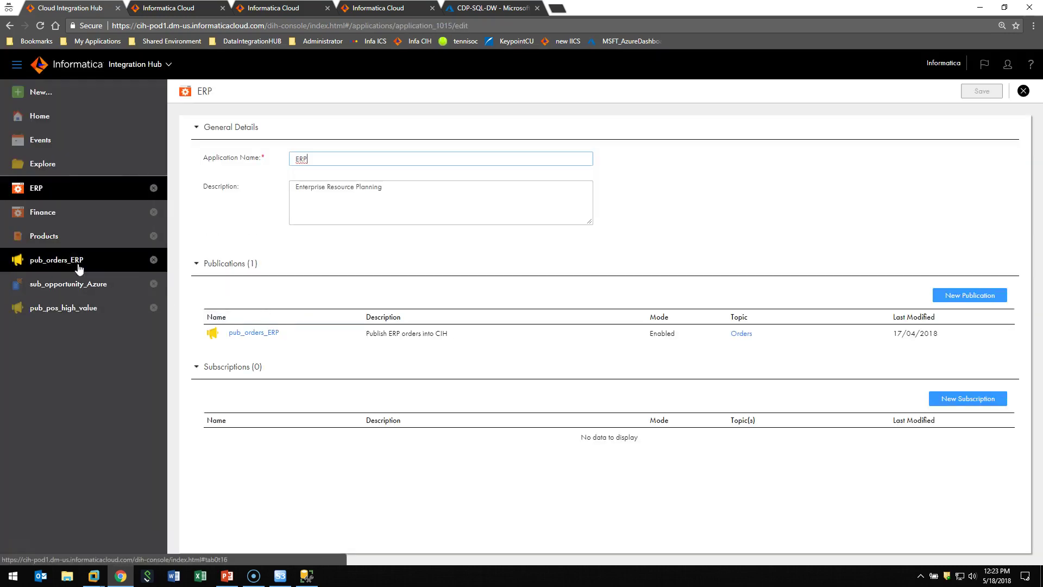
Open the existing Products topic and examine its table structure and general details.
{"action": "left_click", "coordinate": [89, 239]}
{"action": "scroll", "coordinate": [448, 372], "scroll_direction": "down", "scroll_amount": 3}
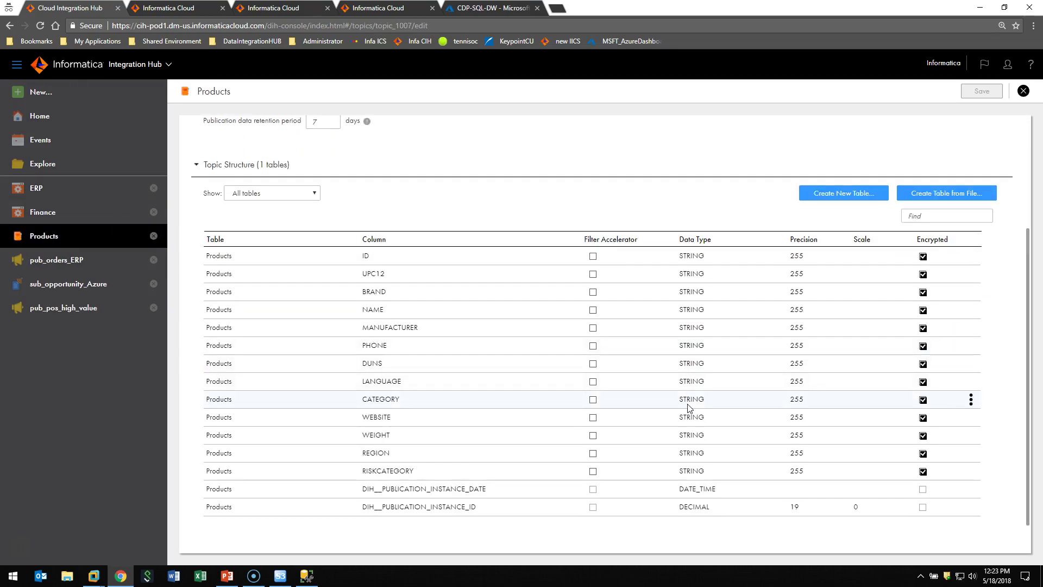
{"action": "scroll", "coordinate": [688, 408], "scroll_direction": "up", "scroll_amount": 3}
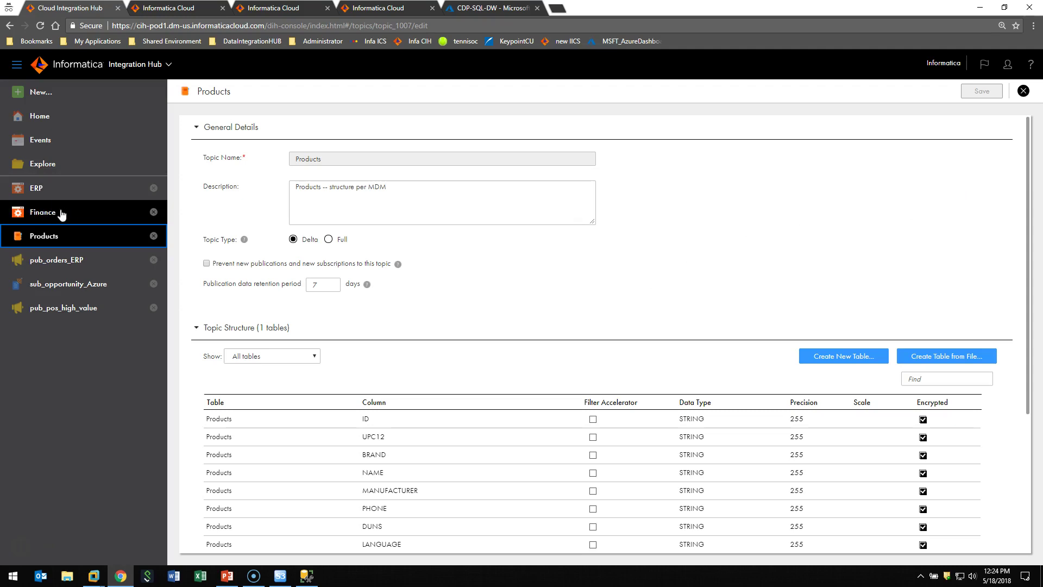
Start a new publication named demo from the Finance application and assign it to the Orders topic.
{"action": "left_click", "coordinate": [45, 214]}
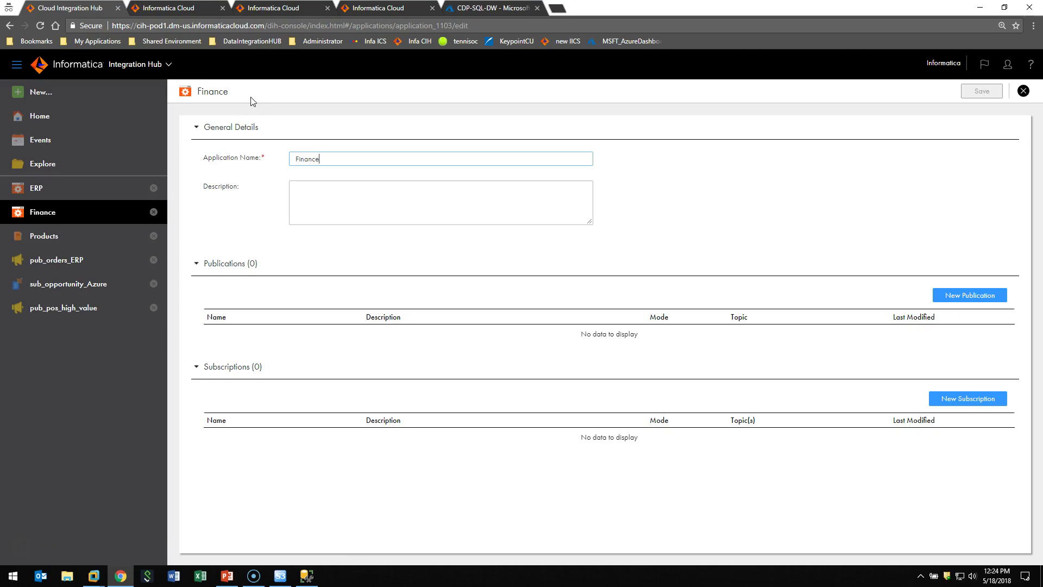
{"action": "left_click", "coordinate": [343, 189]}
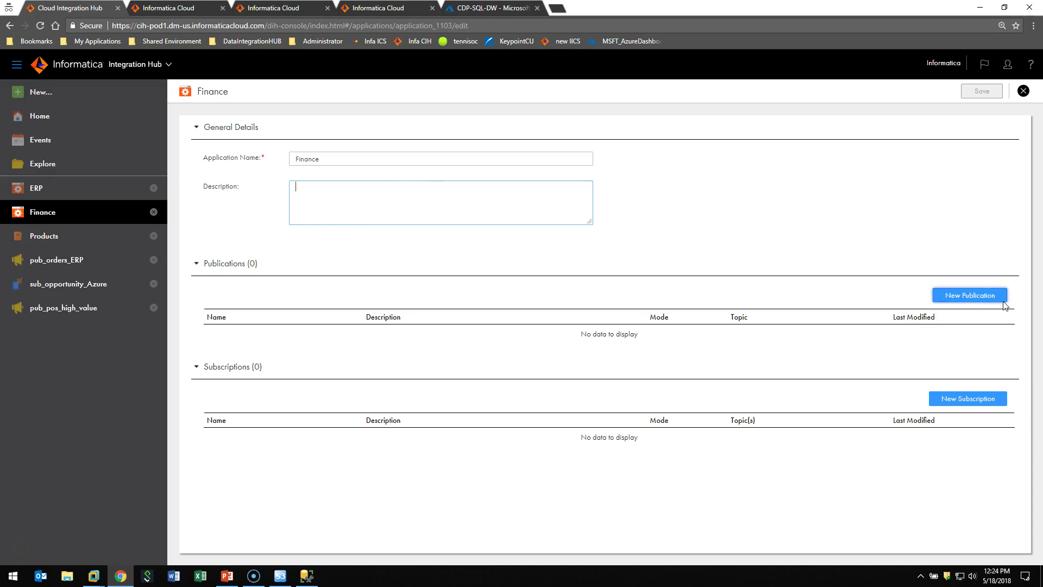
{"action": "left_click", "coordinate": [968, 296]}
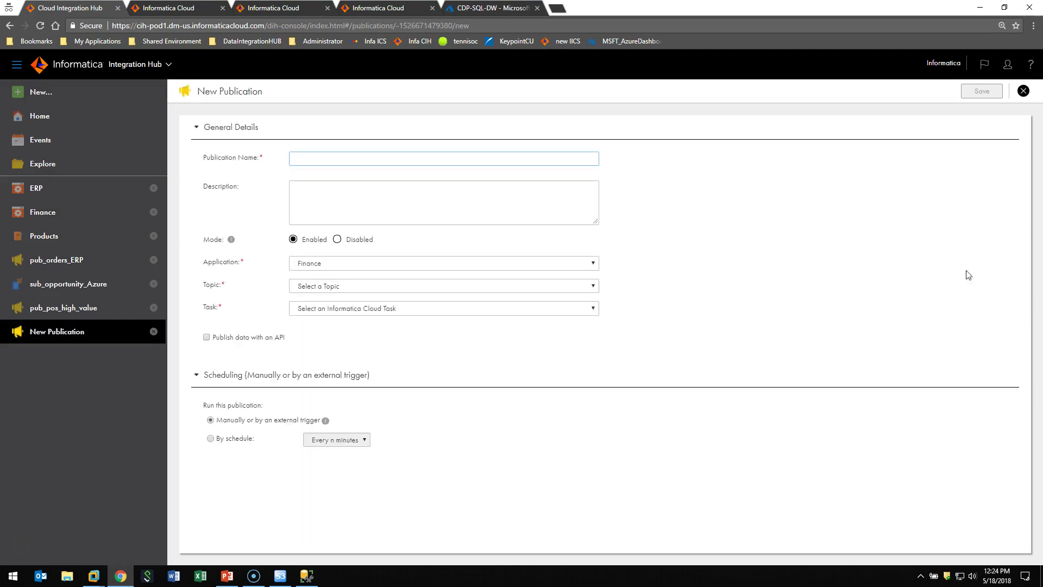
{"action": "type", "text": "demo"}
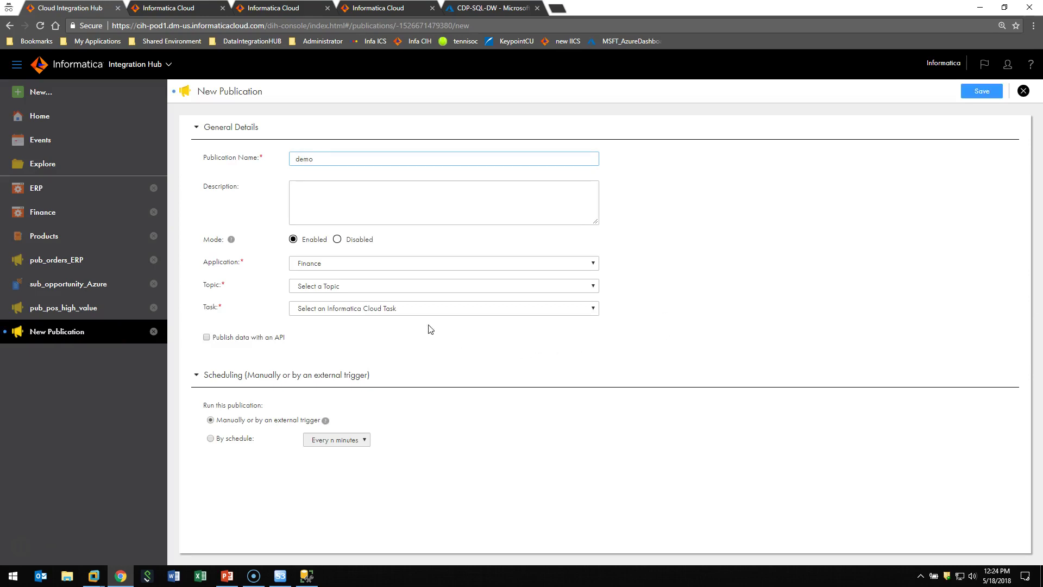
{"action": "left_click", "coordinate": [353, 286]}
{"action": "left_click", "coordinate": [331, 318]}
Set the publication's task to CIH_publish_Orders (DSS), checking the list of available cloud services along the way.
{"action": "left_click", "coordinate": [337, 311]}
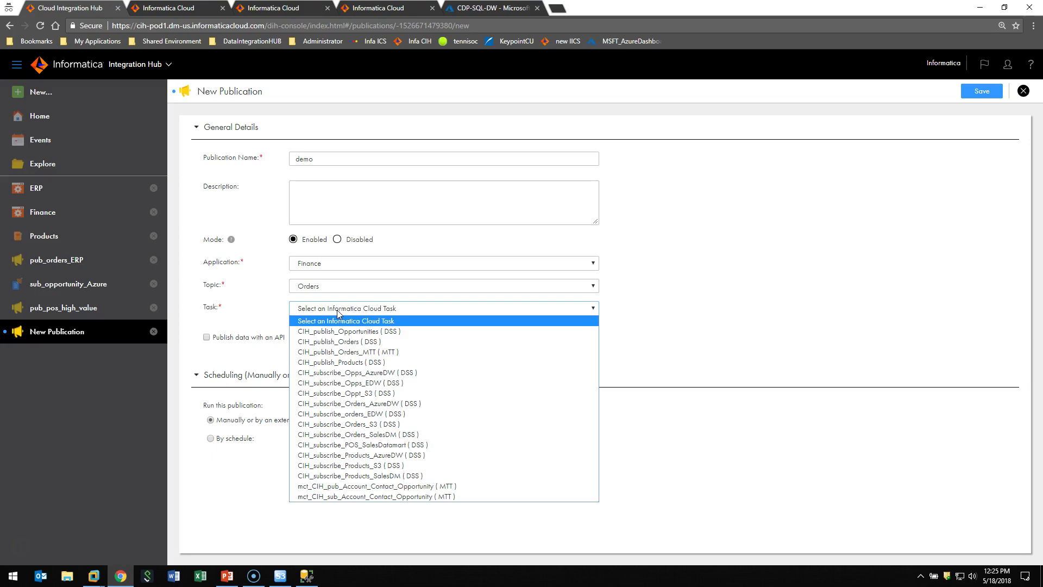
{"action": "left_click", "coordinate": [137, 66]}
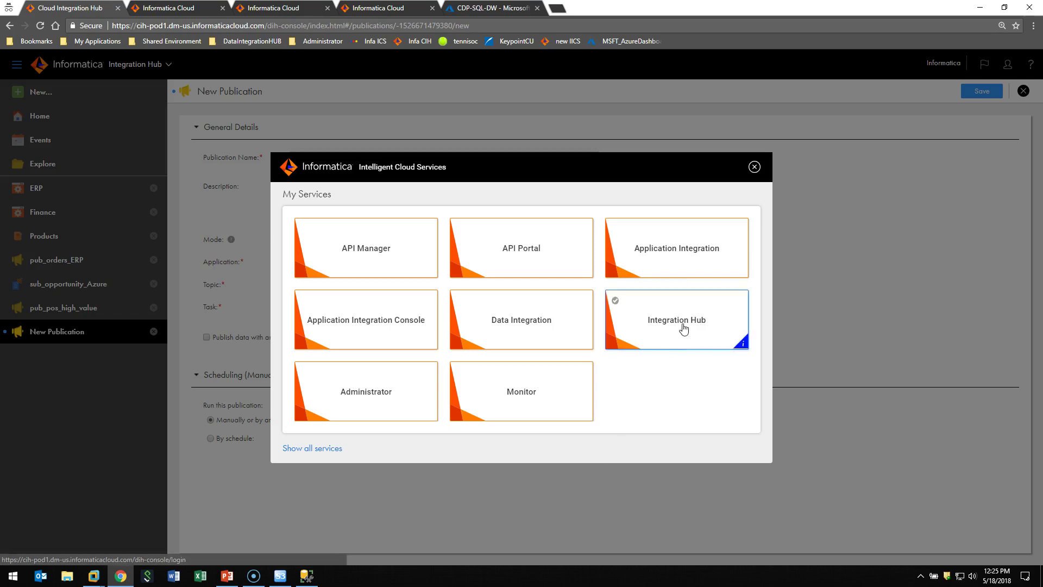
{"action": "left_click", "coordinate": [755, 167]}
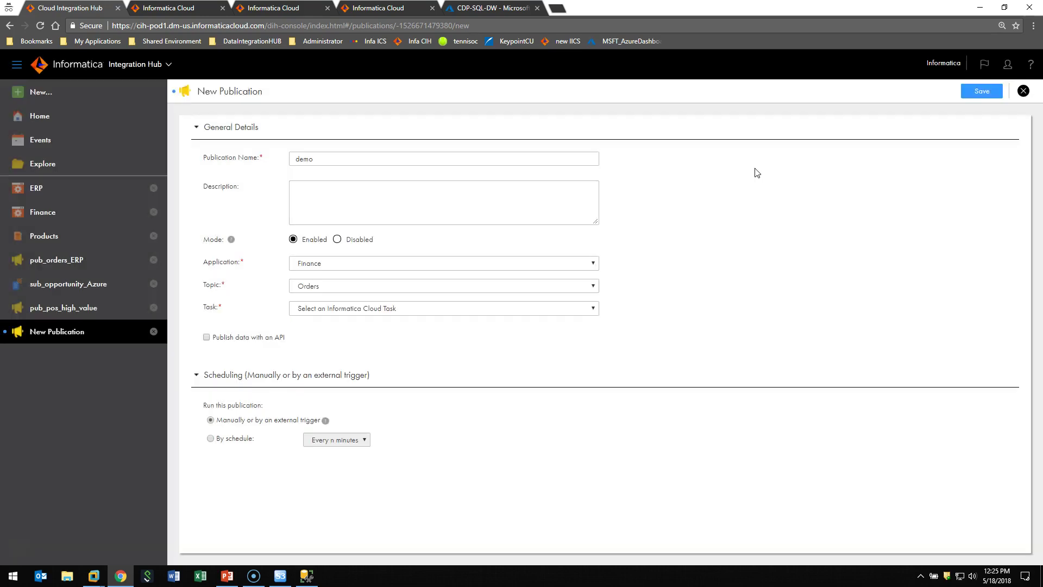
{"action": "left_click", "coordinate": [402, 309]}
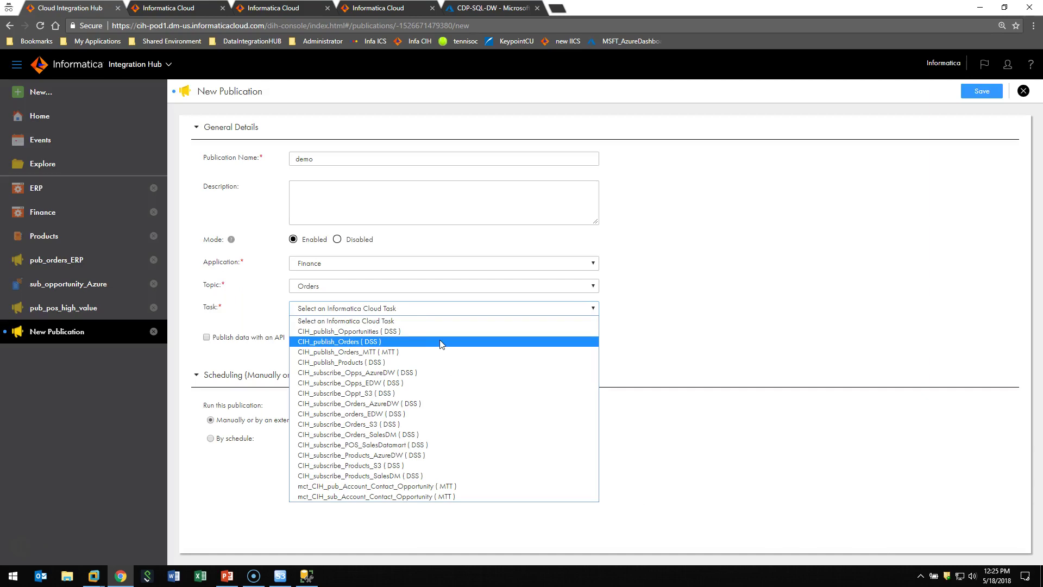
{"action": "left_click", "coordinate": [337, 342]}
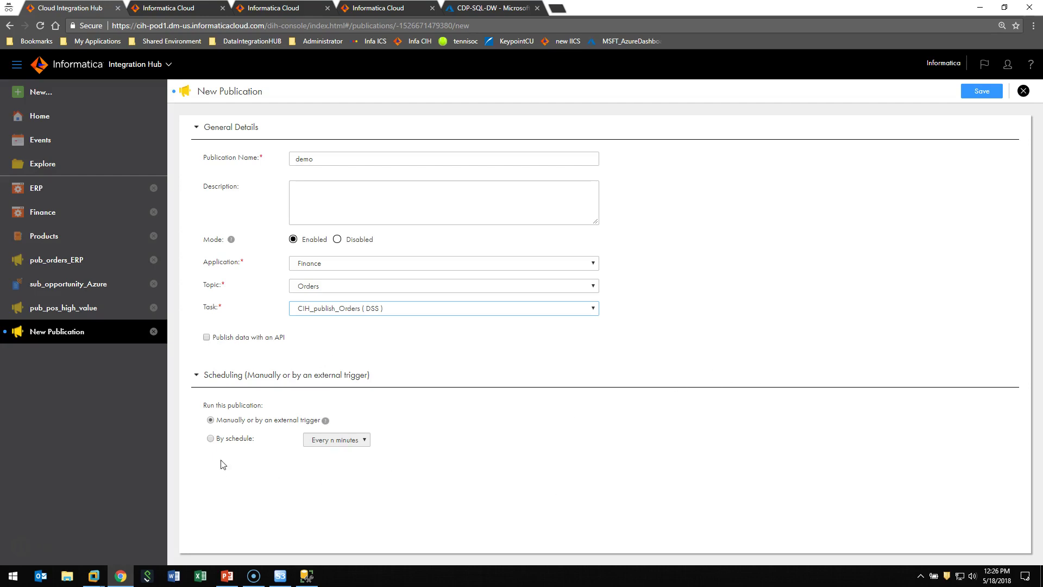
Try the publication's By schedule options and return it to running manually or by an external trigger.
{"action": "left_click", "coordinate": [211, 440]}
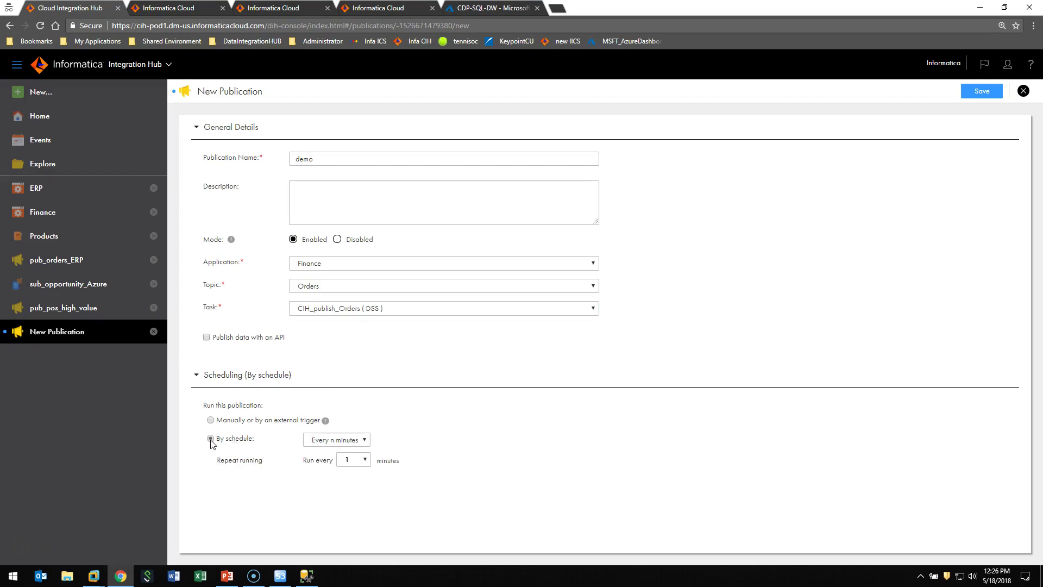
{"action": "left_click", "coordinate": [321, 440]}
{"action": "left_click", "coordinate": [339, 463]}
{"action": "left_click", "coordinate": [353, 460]}
{"action": "left_click", "coordinate": [355, 492]}
{"action": "left_click", "coordinate": [317, 446]}
{"action": "left_click", "coordinate": [468, 433]}
{"action": "left_click", "coordinate": [211, 421]}
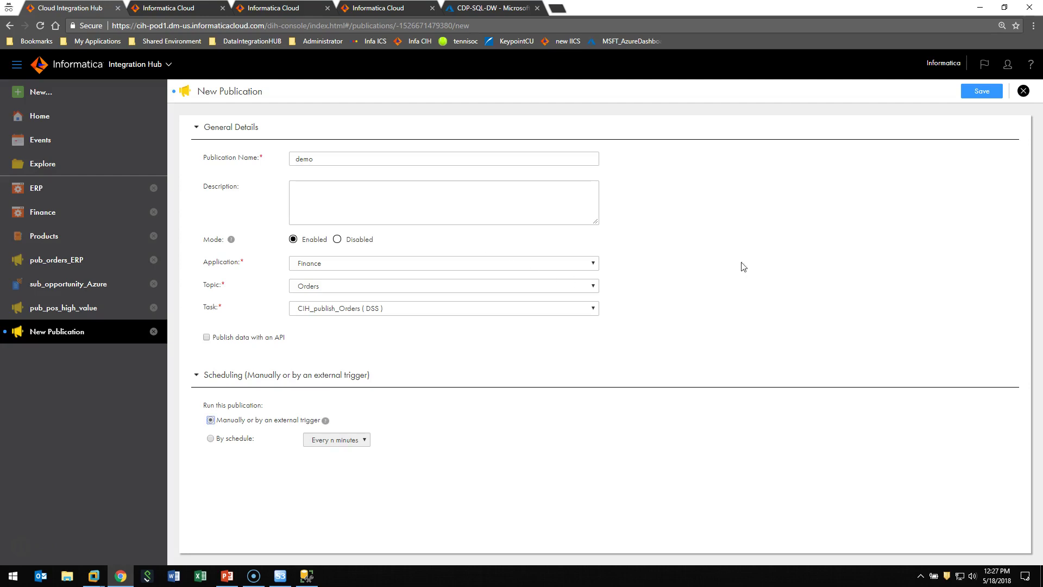
Discard the unsaved demo publication and start a new subscription named demo from the Finance application.
{"action": "left_click", "coordinate": [1024, 92]}
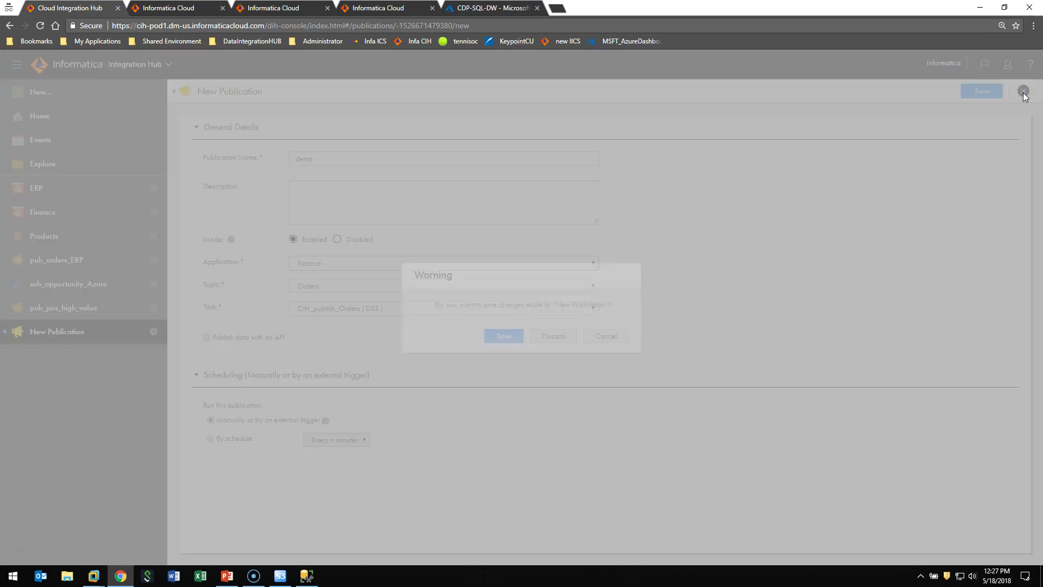
{"action": "left_click", "coordinate": [553, 338]}
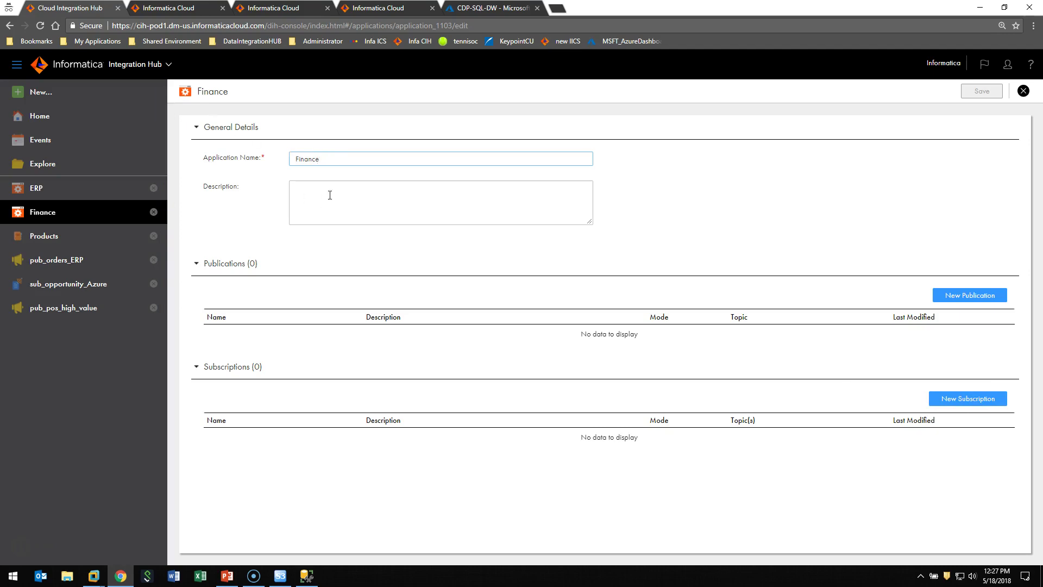
{"action": "left_click", "coordinate": [963, 398]}
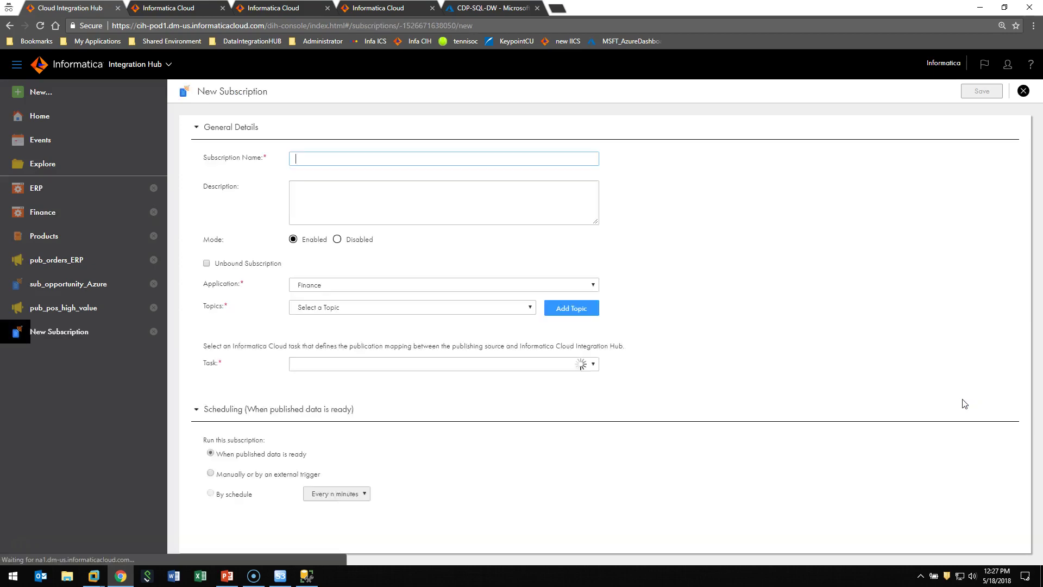
{"action": "type", "text": "demo"}
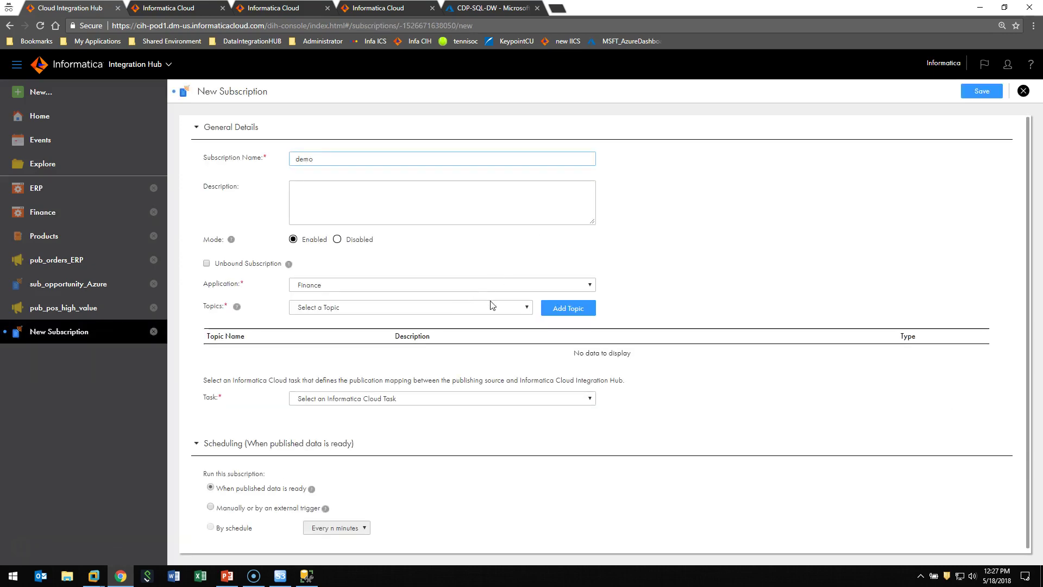
Add the Orders topic to the demo subscription and set its task to CIH_subscribe_orders_EDW (DSS).
{"action": "left_click", "coordinate": [504, 308]}
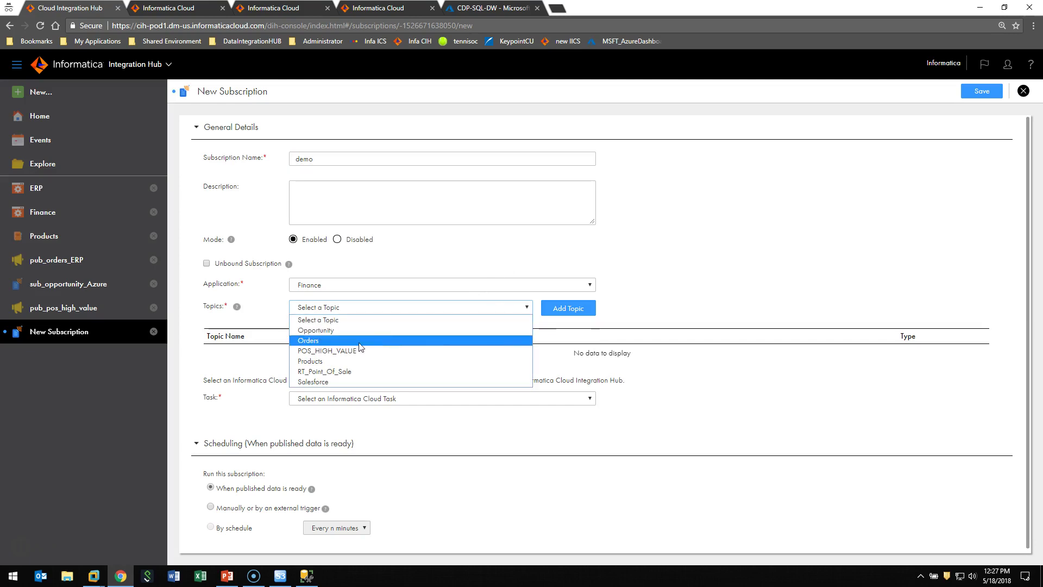
{"action": "left_click", "coordinate": [384, 340]}
{"action": "left_click", "coordinate": [565, 307]}
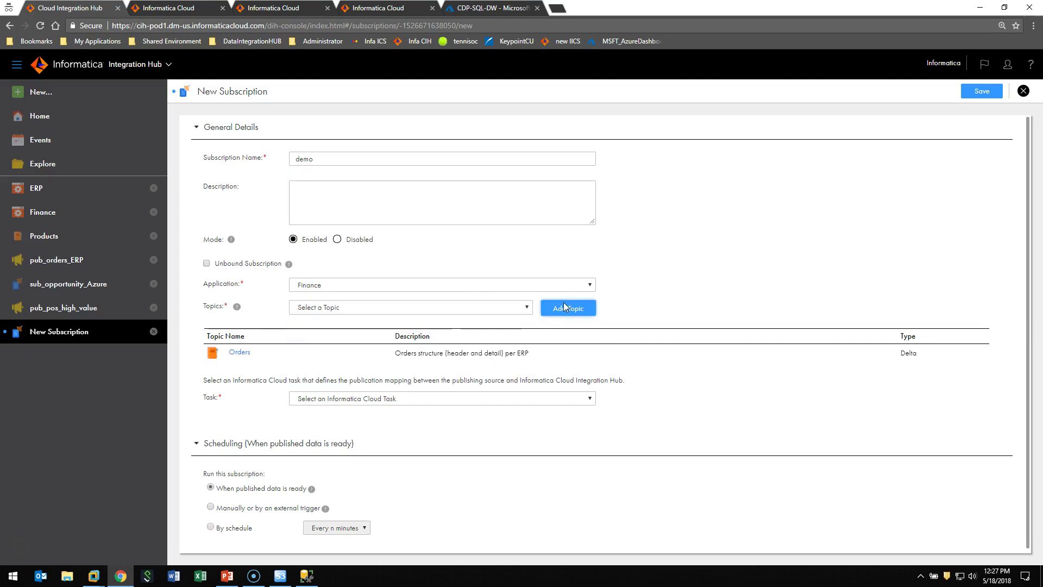
{"action": "left_click", "coordinate": [591, 402]}
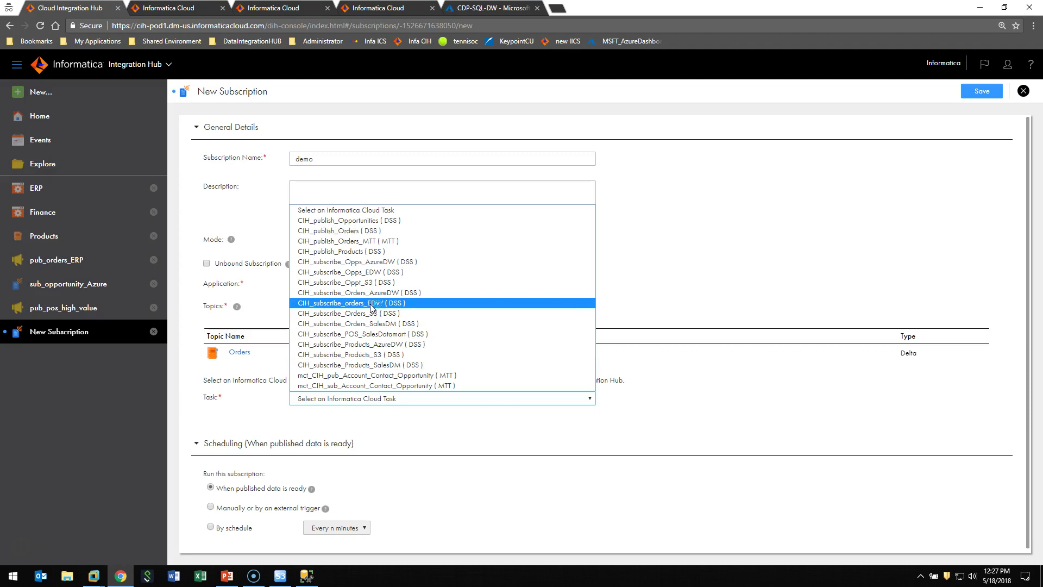
{"action": "left_click", "coordinate": [370, 302]}
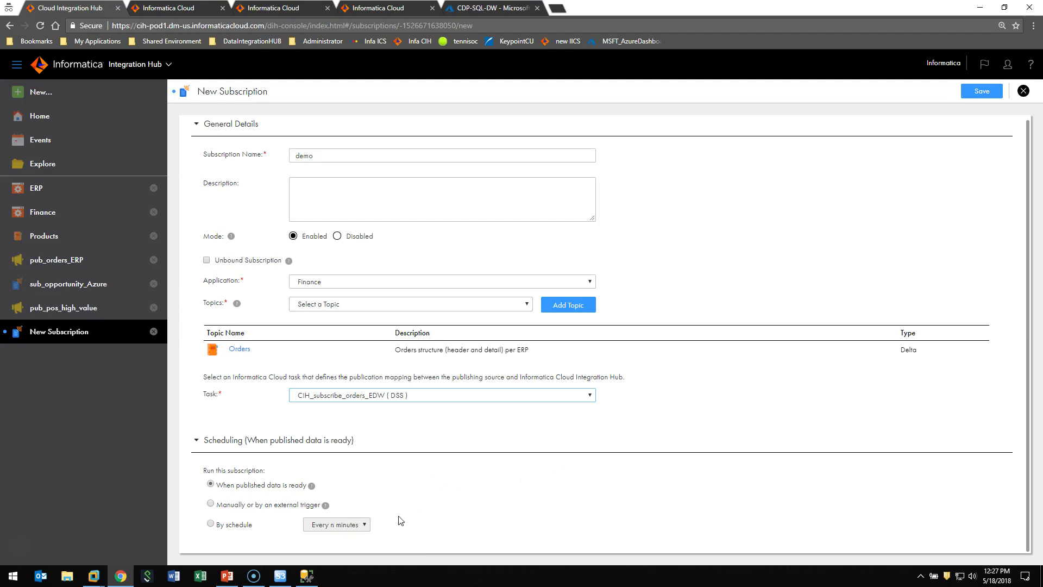
Try the subscription's By schedule options, including Daily, and return it to running when published data is ready.
{"action": "left_click", "coordinate": [210, 523]}
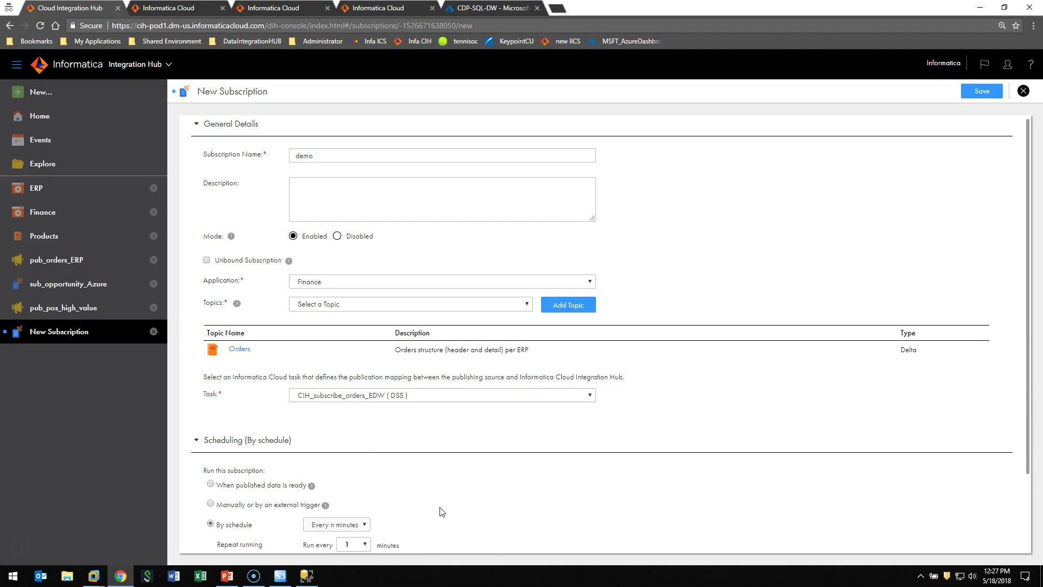
{"action": "scroll", "coordinate": [441, 511], "scroll_direction": "down", "scroll_amount": 2}
{"action": "left_click", "coordinate": [348, 454]}
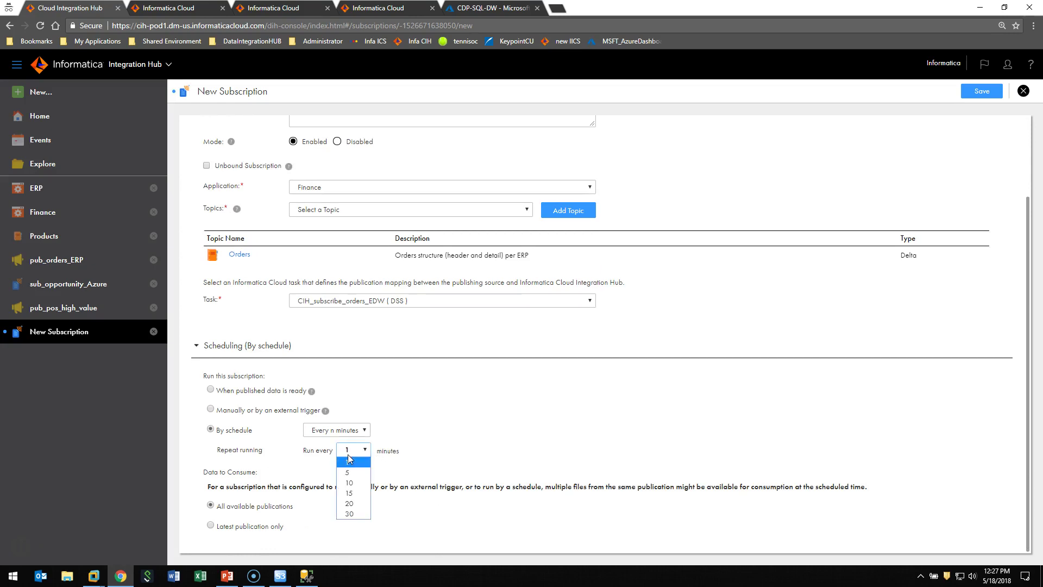
{"action": "left_click", "coordinate": [349, 432]}
{"action": "left_click", "coordinate": [337, 461]}
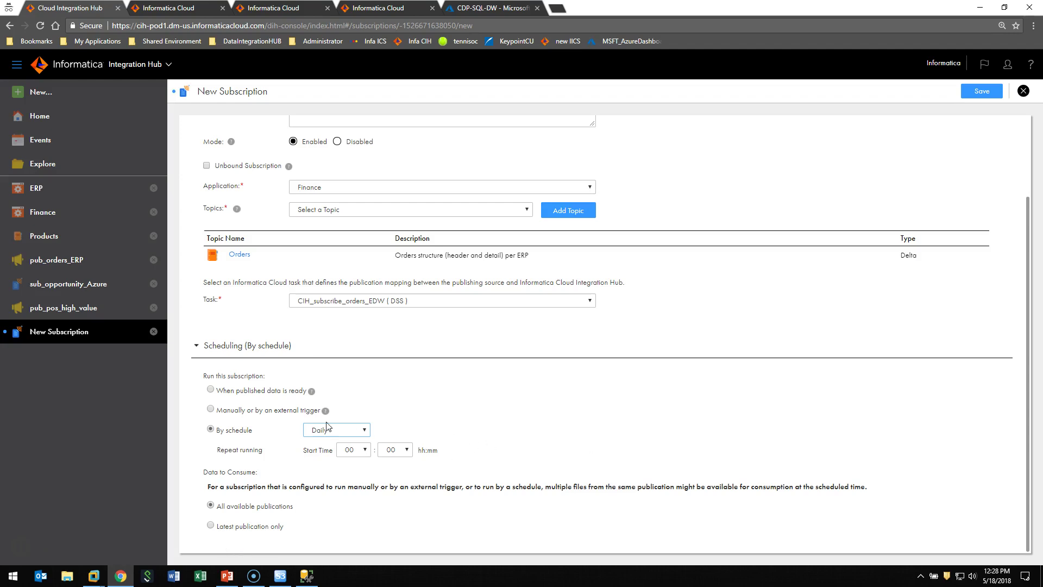
{"action": "left_click", "coordinate": [211, 390]}
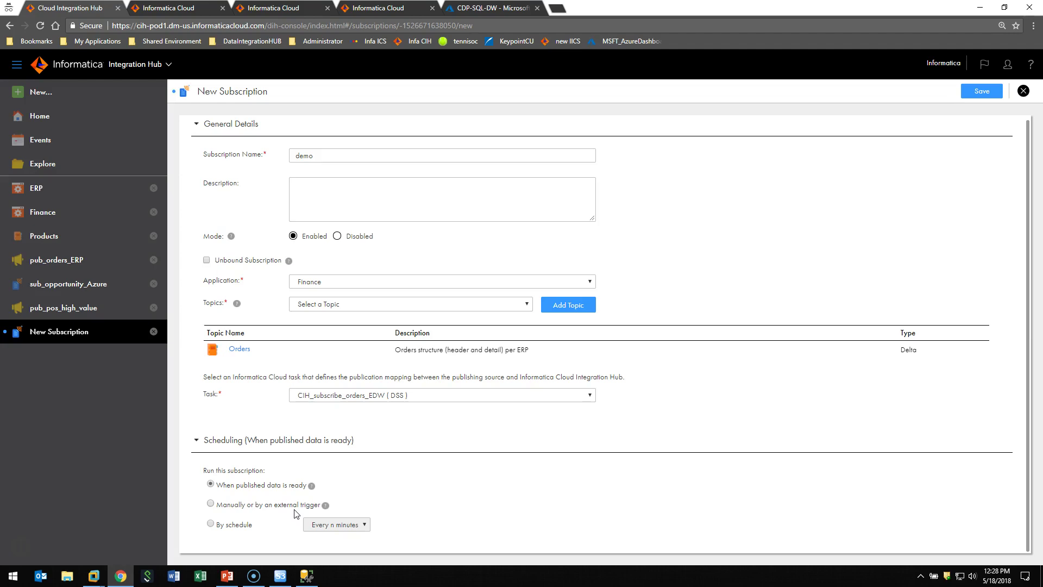
Check the cloud tasks available to the subscription, then close the demo subscription and discard its changes.
{"action": "key", "text": "Tab"}
{"action": "left_click", "coordinate": [589, 399]}
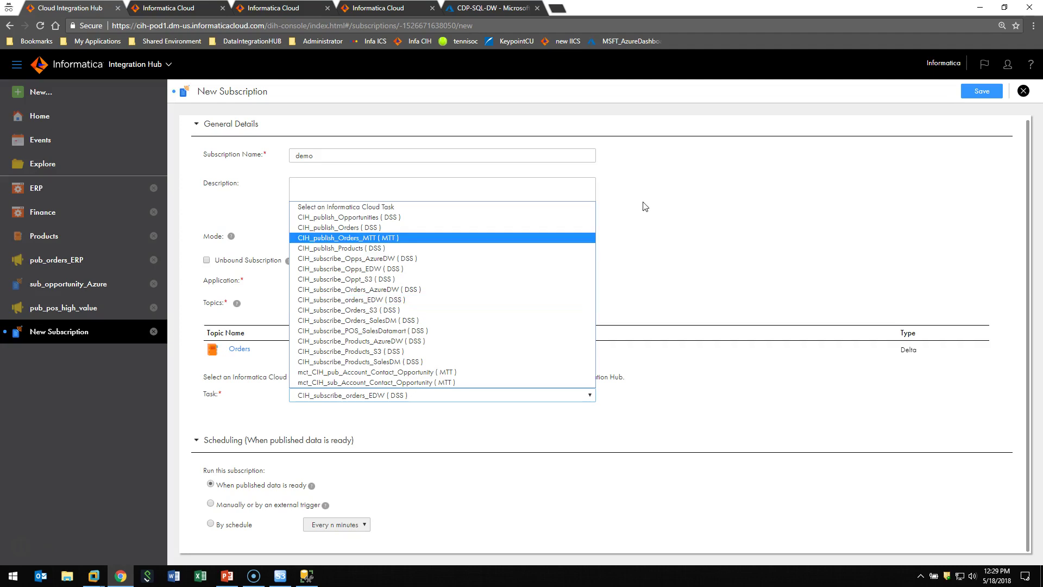
{"action": "left_click", "coordinate": [691, 243]}
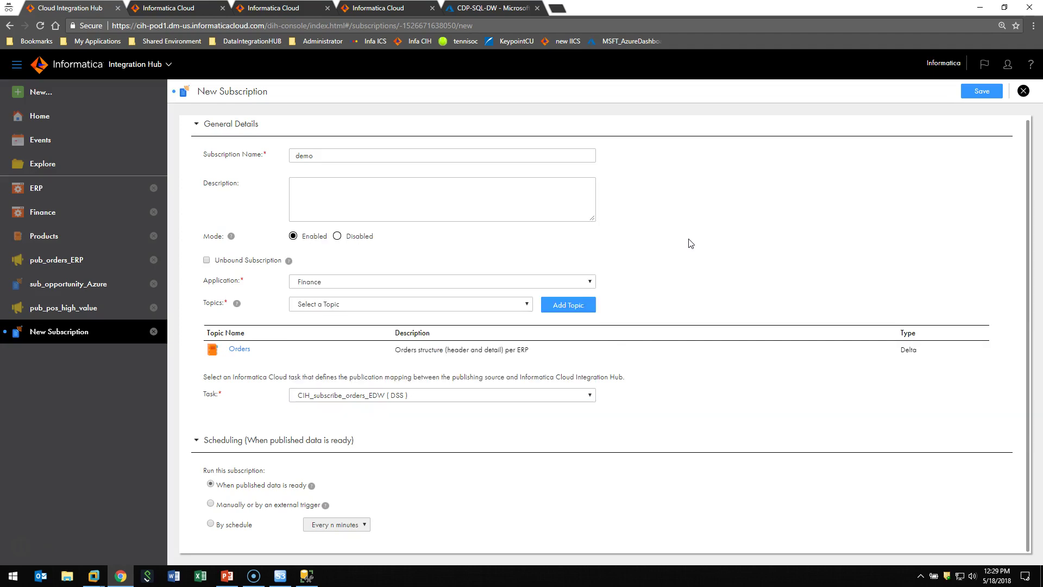
{"action": "left_click", "coordinate": [1024, 91]}
{"action": "left_click", "coordinate": [553, 336]}
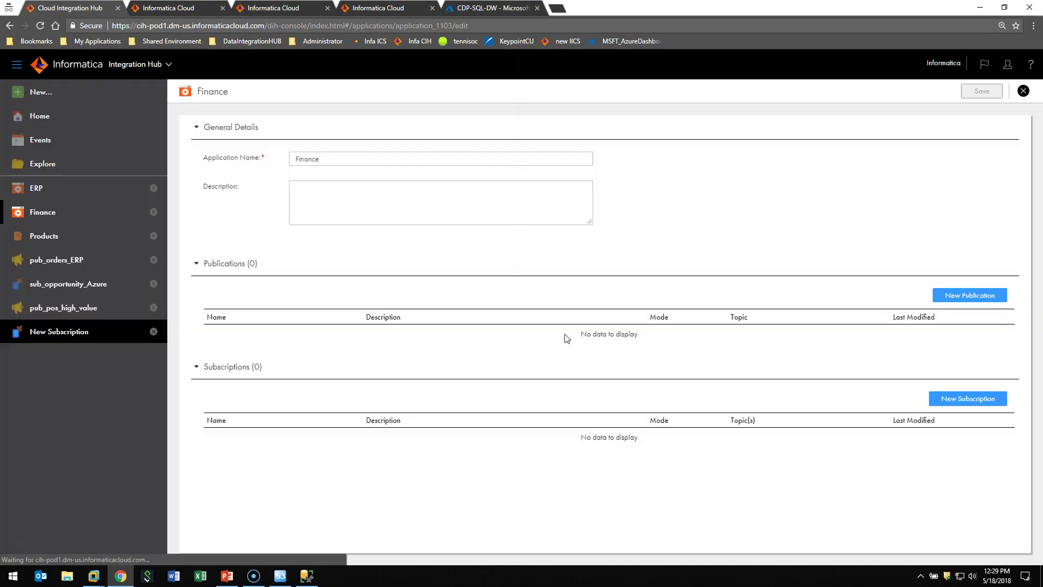
Look over the available Intelligent Cloud Services and close the service list without switching.
{"action": "left_click", "coordinate": [135, 63]}
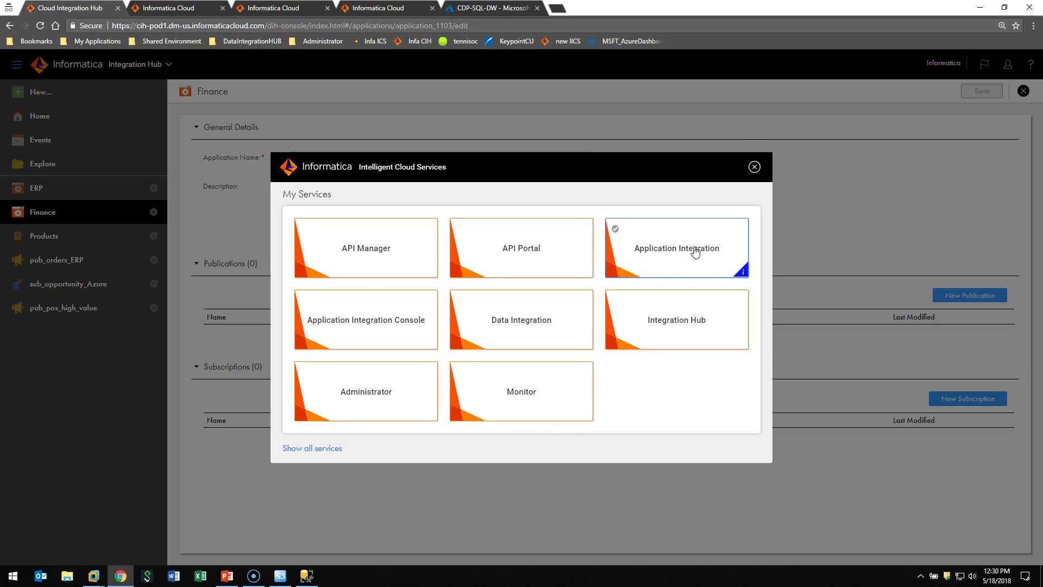
{"action": "right_click", "coordinate": [661, 239]}
{"action": "left_click", "coordinate": [726, 167]}
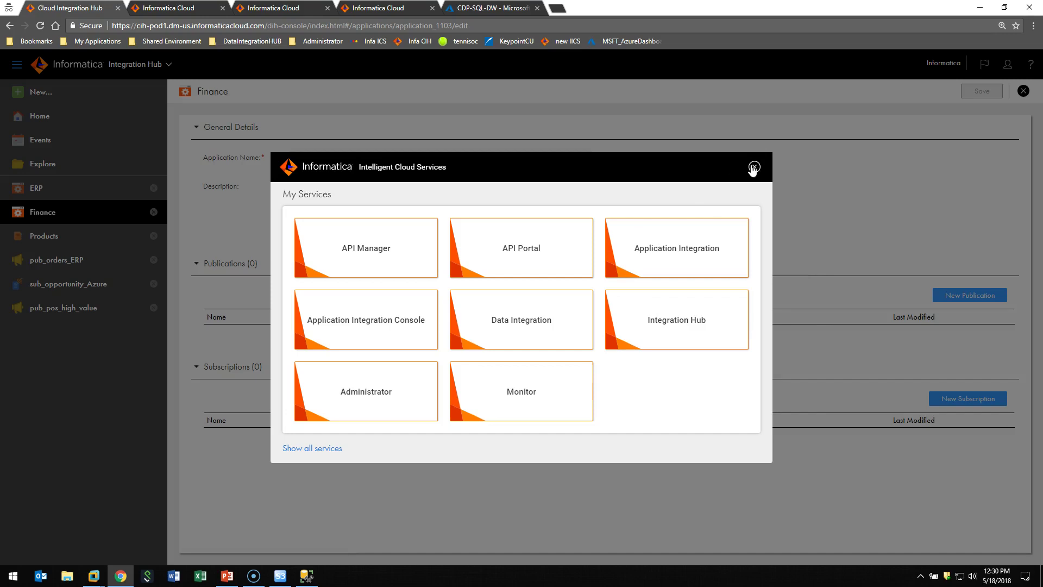
{"action": "left_click", "coordinate": [753, 167]}
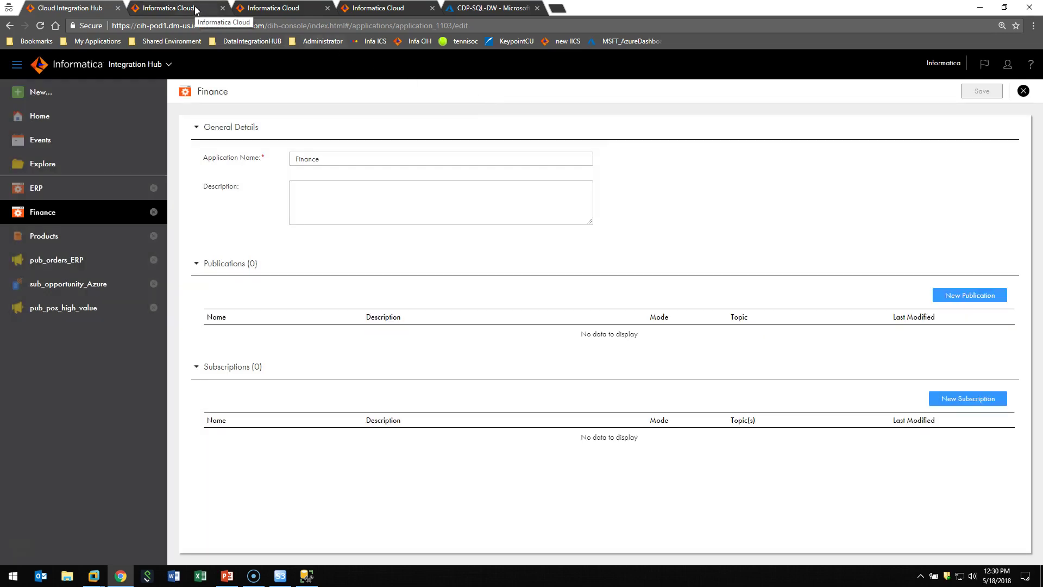
Switch to Data Integration, browse to the project containing the CIH tasks and open the CIH_publish_Products synchronization task.
{"action": "left_click", "coordinate": [171, 10]}
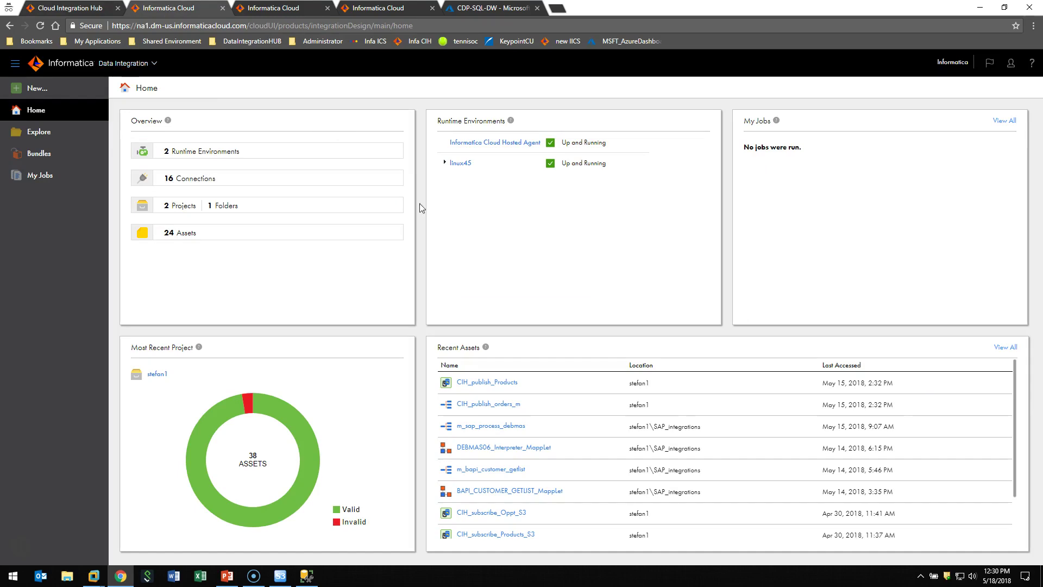
{"action": "left_click", "coordinate": [51, 137]}
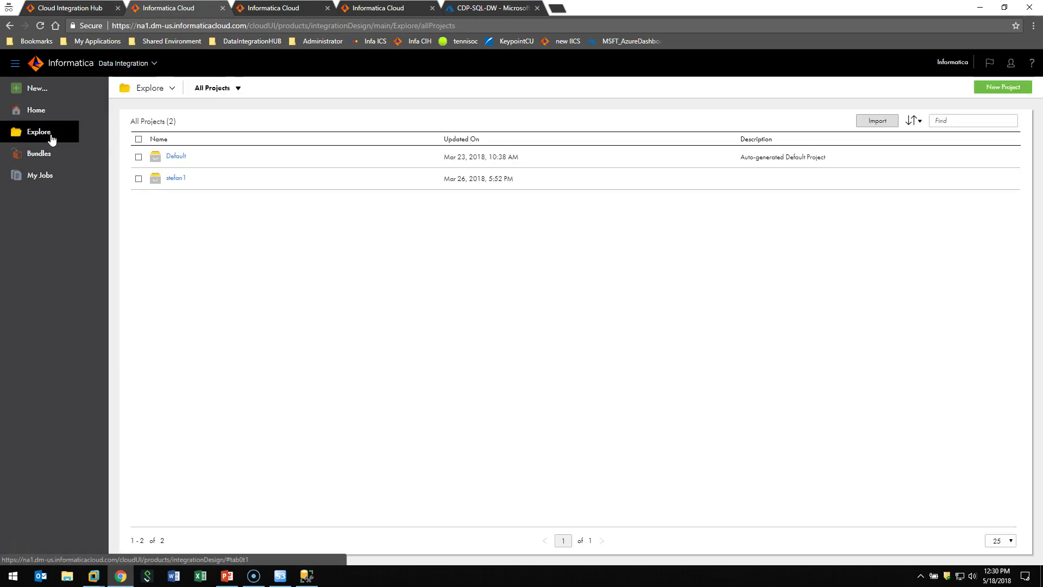
{"action": "left_click", "coordinate": [171, 180]}
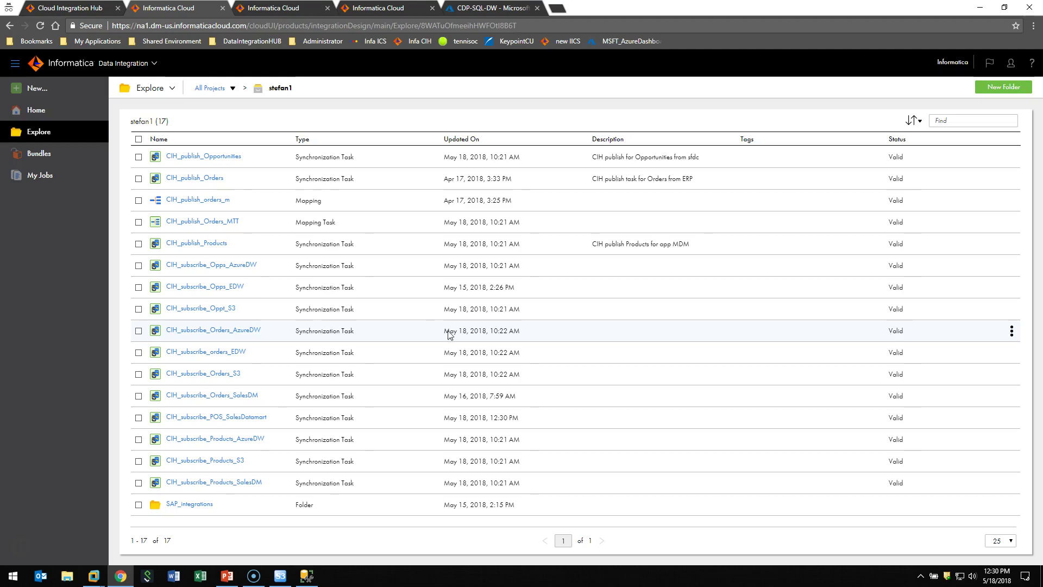
{"action": "left_click", "coordinate": [200, 249]}
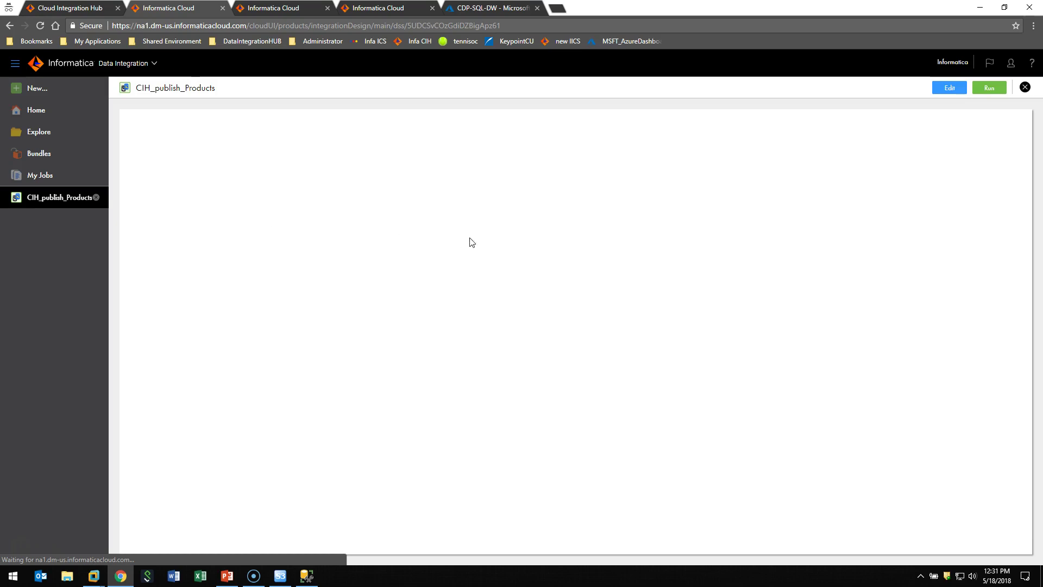
Open CIH_publish_Products for editing and examine its source details and the topics available as target objects.
{"action": "left_click", "coordinate": [955, 87]}
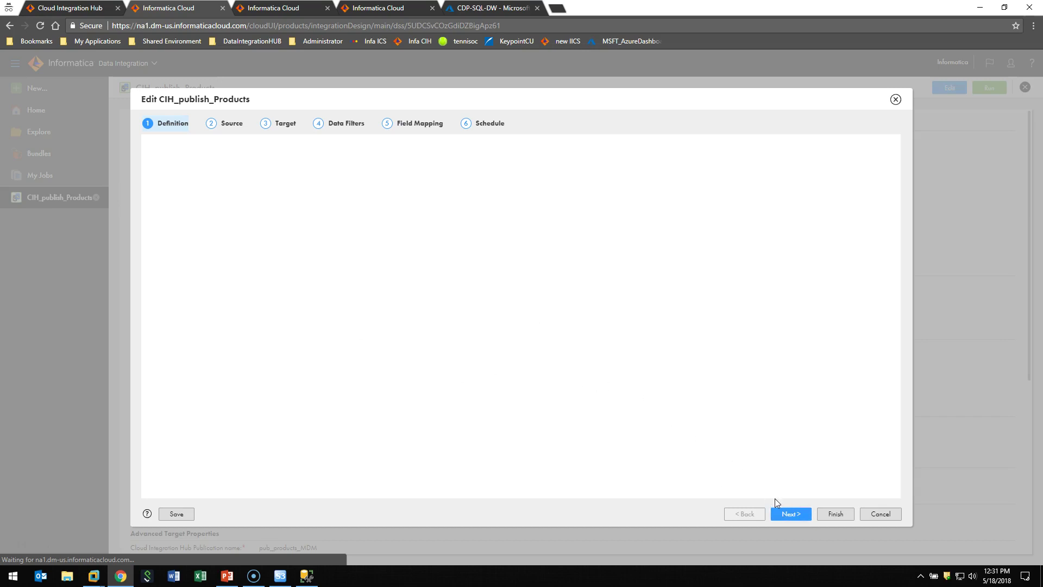
{"action": "left_click", "coordinate": [799, 514]}
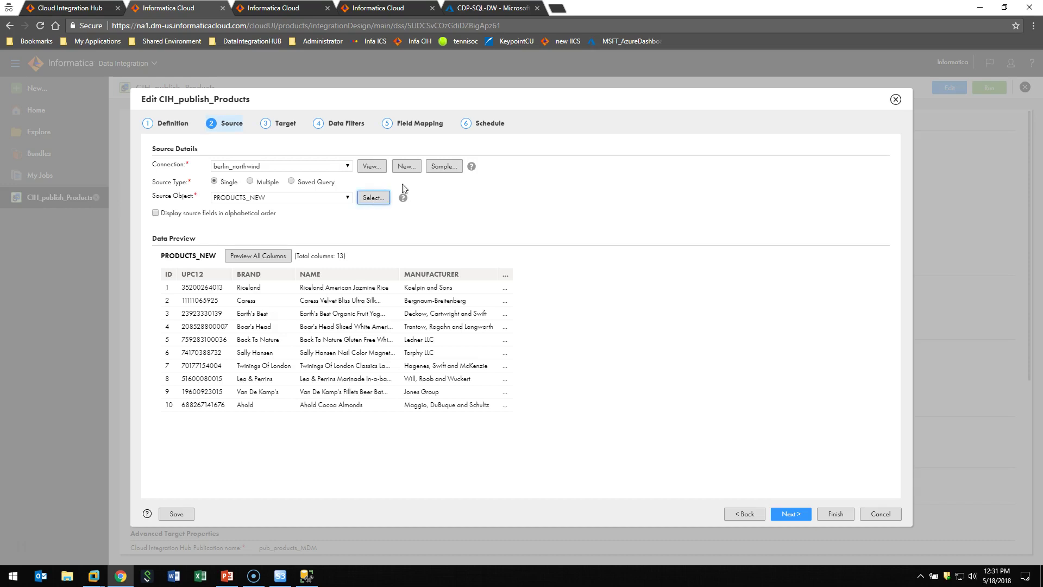
{"action": "left_click", "coordinate": [791, 513]}
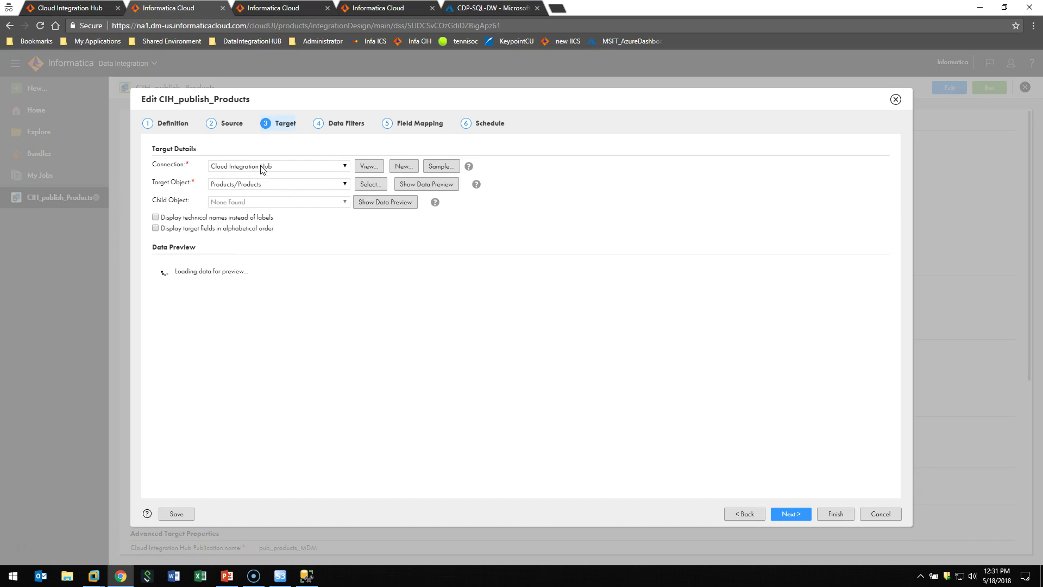
{"action": "left_click", "coordinate": [346, 187]}
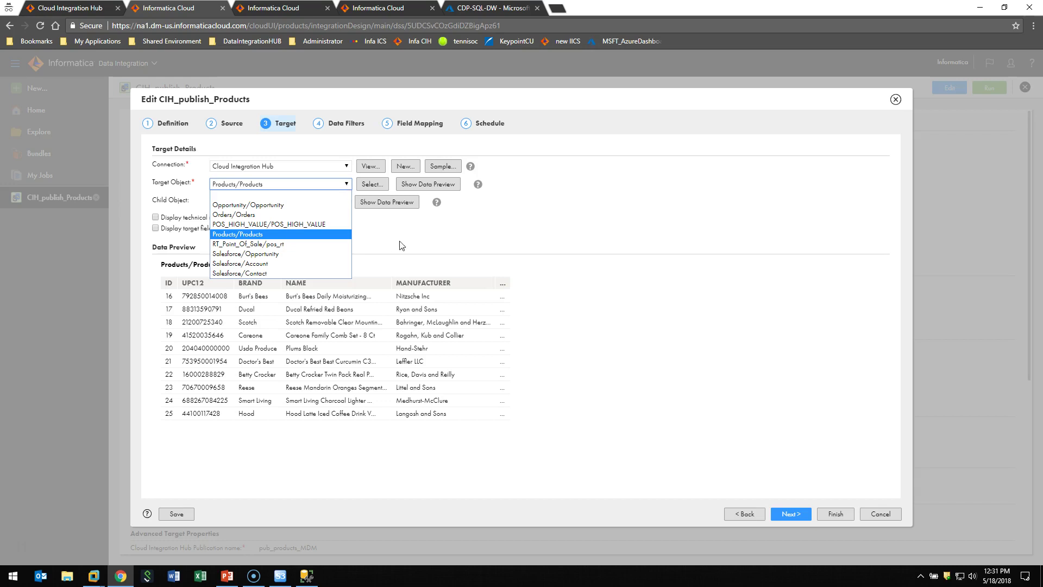
{"action": "left_click", "coordinate": [597, 333]}
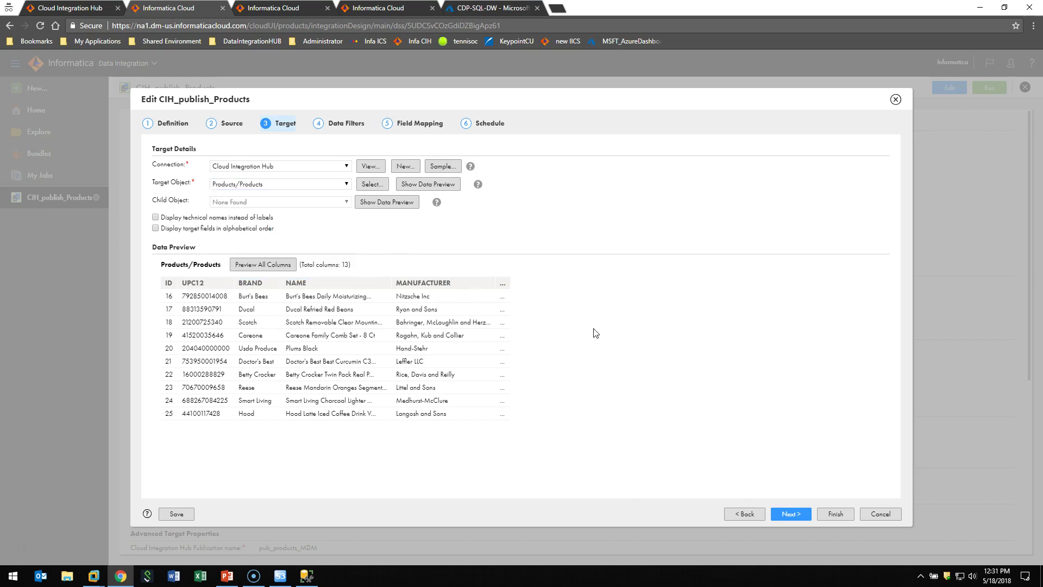
Review the data filters and field mapping of CIH_publish_Products, then cancel editing and close the task.
{"action": "left_click", "coordinate": [790, 514]}
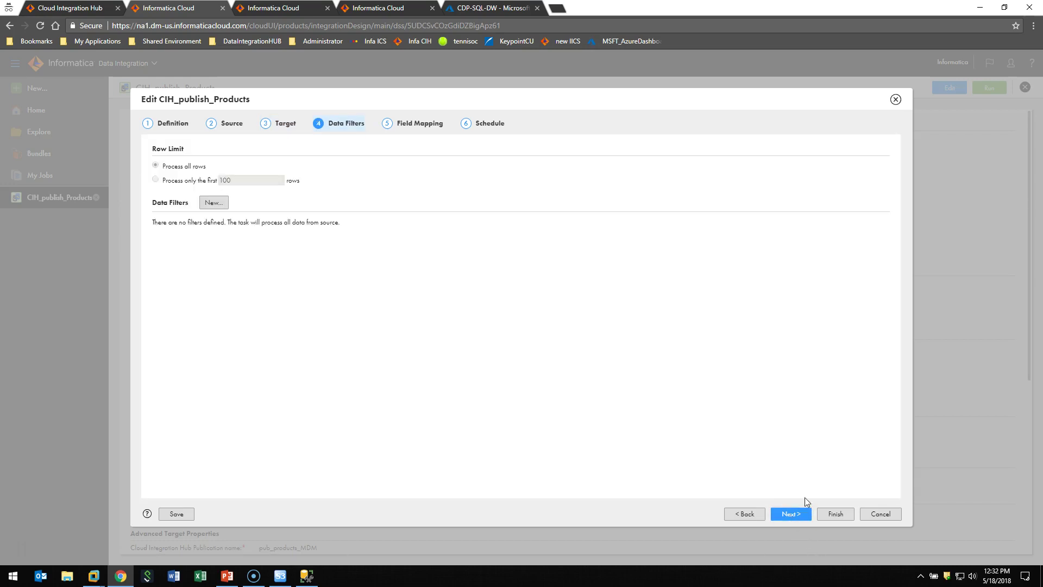
{"action": "left_click", "coordinate": [803, 514]}
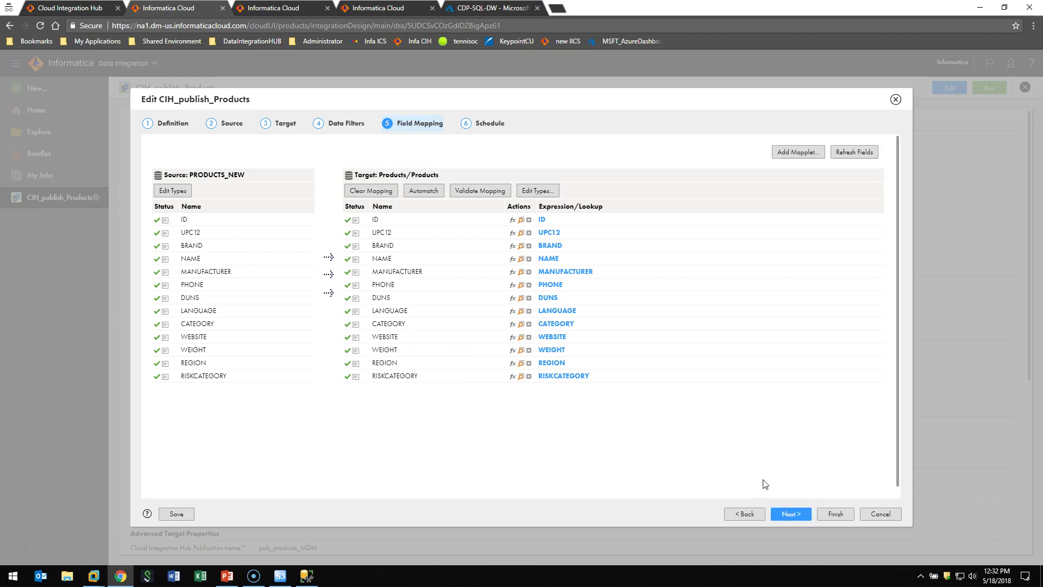
{"action": "left_click", "coordinate": [881, 514]}
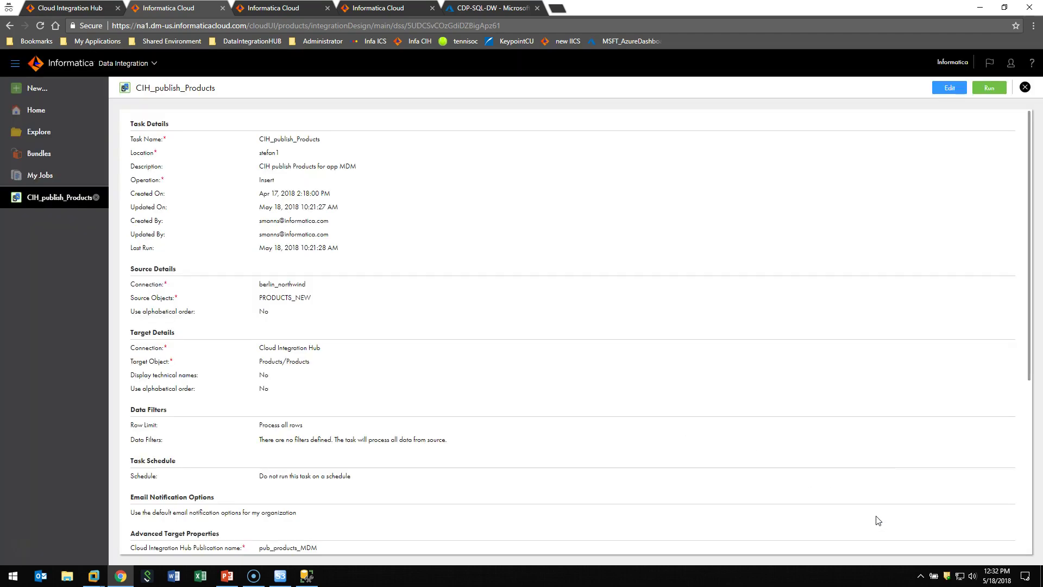
{"action": "left_click", "coordinate": [1026, 88]}
Open the CIH_subscribe_Opps_EDW task for editing and examine its available source objects and its target details.
{"action": "left_click", "coordinate": [212, 287]}
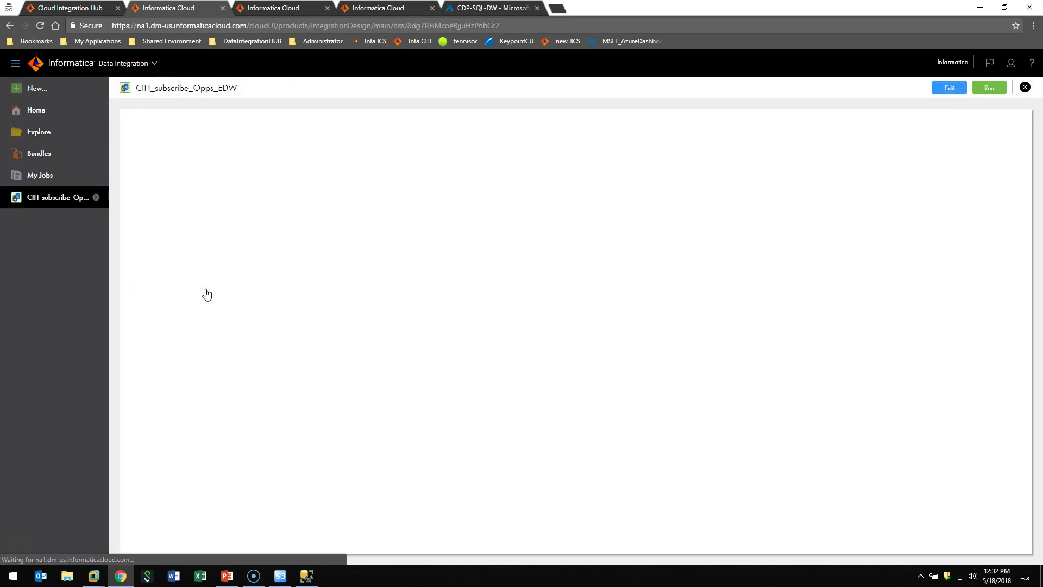
{"action": "left_click", "coordinate": [944, 88]}
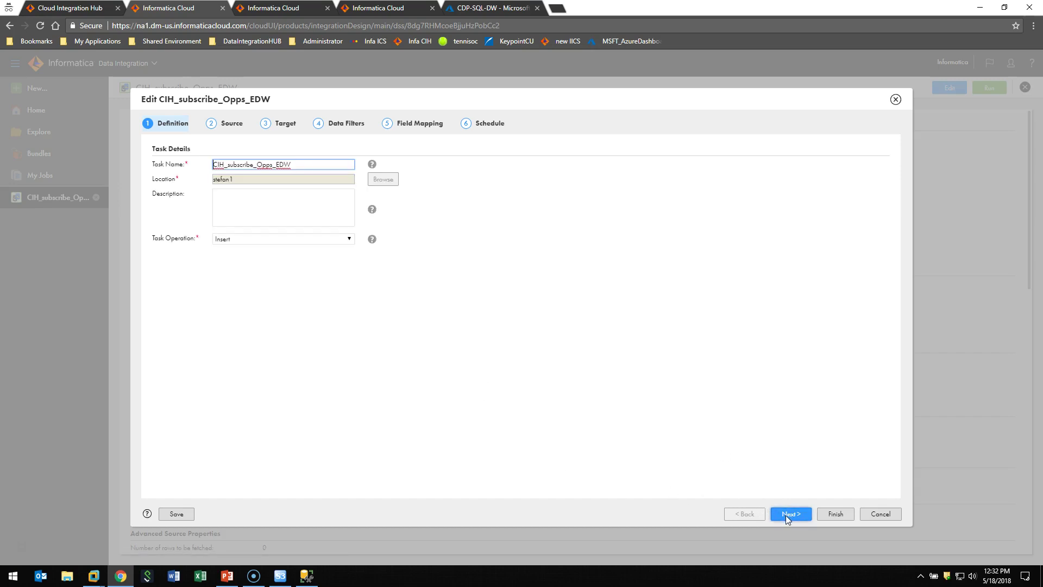
{"action": "left_click", "coordinate": [787, 514]}
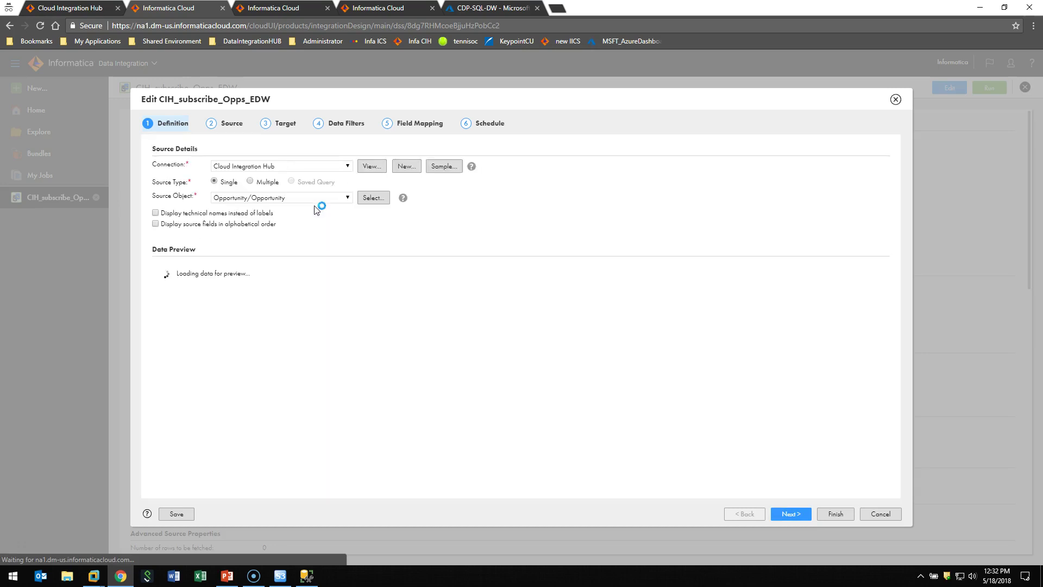
{"action": "left_click", "coordinate": [348, 199]}
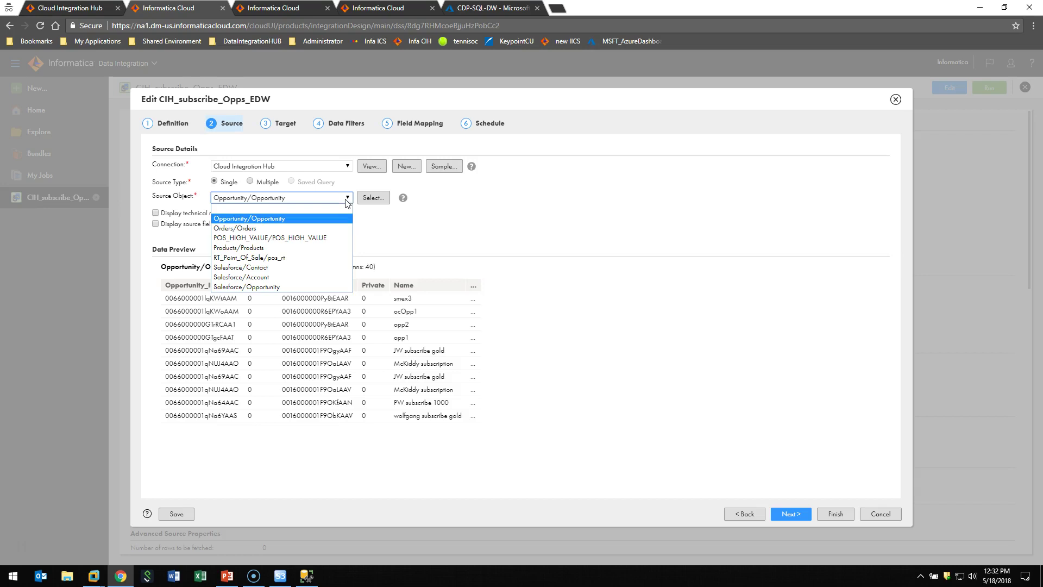
{"action": "left_click", "coordinate": [611, 513]}
{"action": "left_click", "coordinate": [792, 512]}
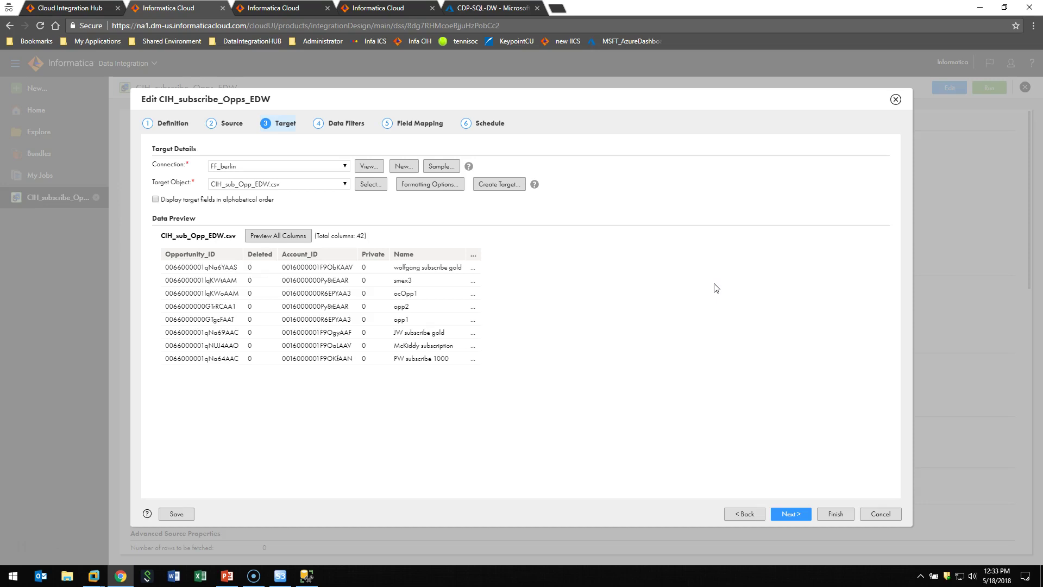
Review the field mapping of the CIH_subscribe_Opps_EDW task, then cancel editing and close the task.
{"action": "left_click", "coordinate": [797, 513]}
{"action": "left_click", "coordinate": [797, 512]}
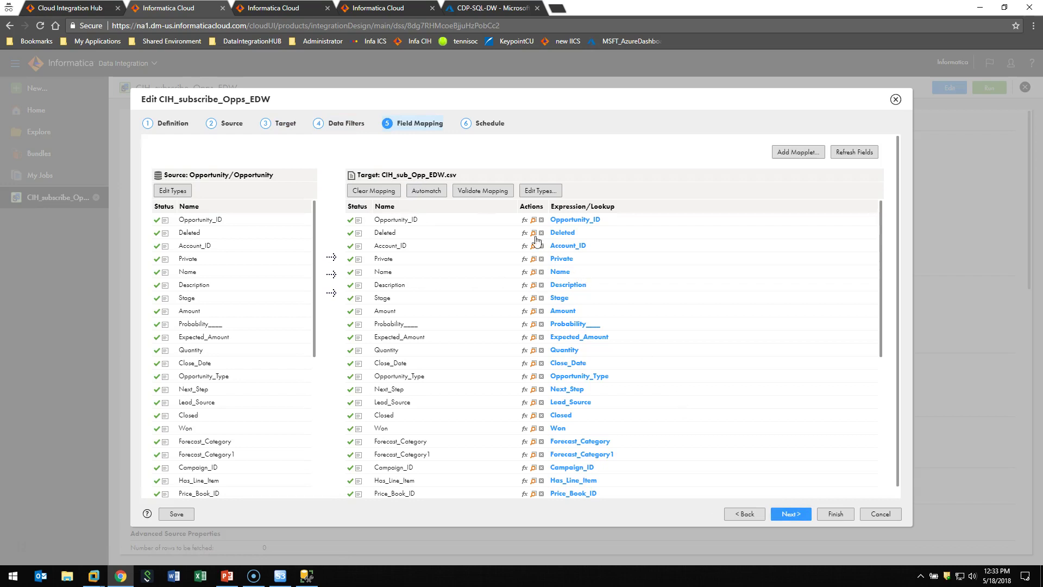
{"action": "left_click", "coordinate": [890, 517]}
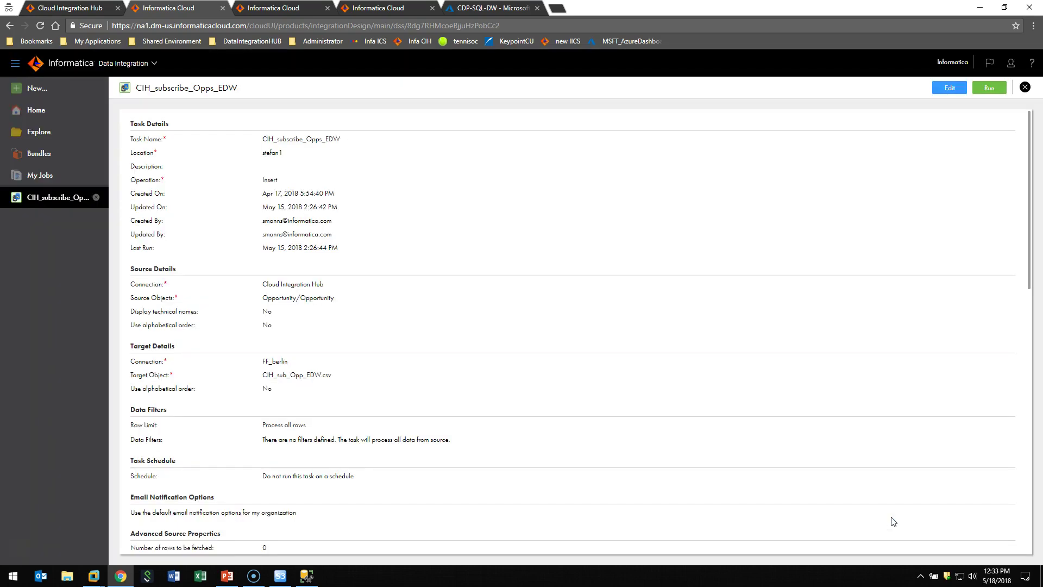
{"action": "left_click", "coordinate": [1026, 87]}
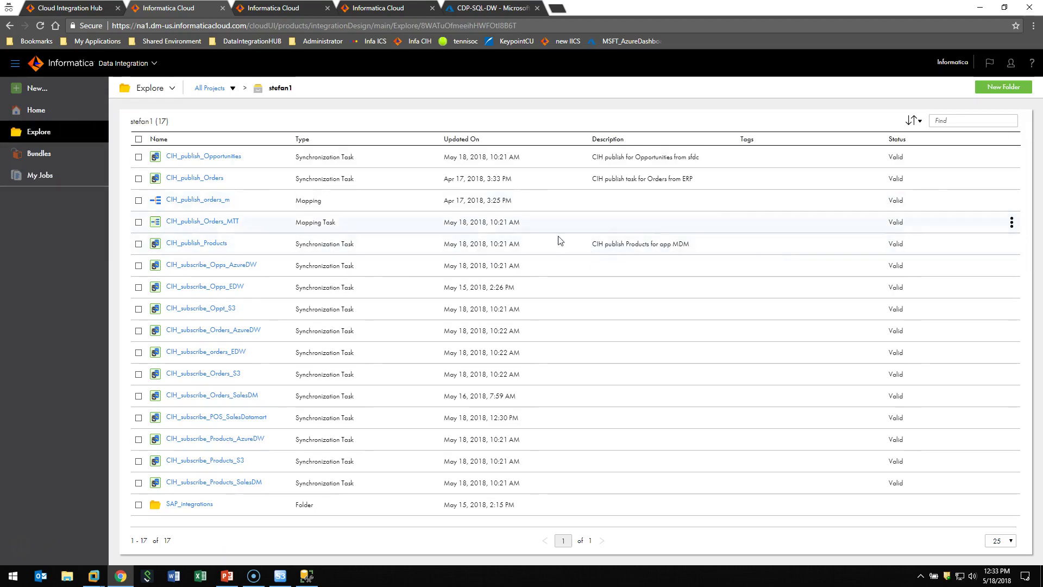
Open the CIH_publish_orders_m mapping, examine its design and the available transformations, then close it and discard the changes.
{"action": "left_click", "coordinate": [203, 200]}
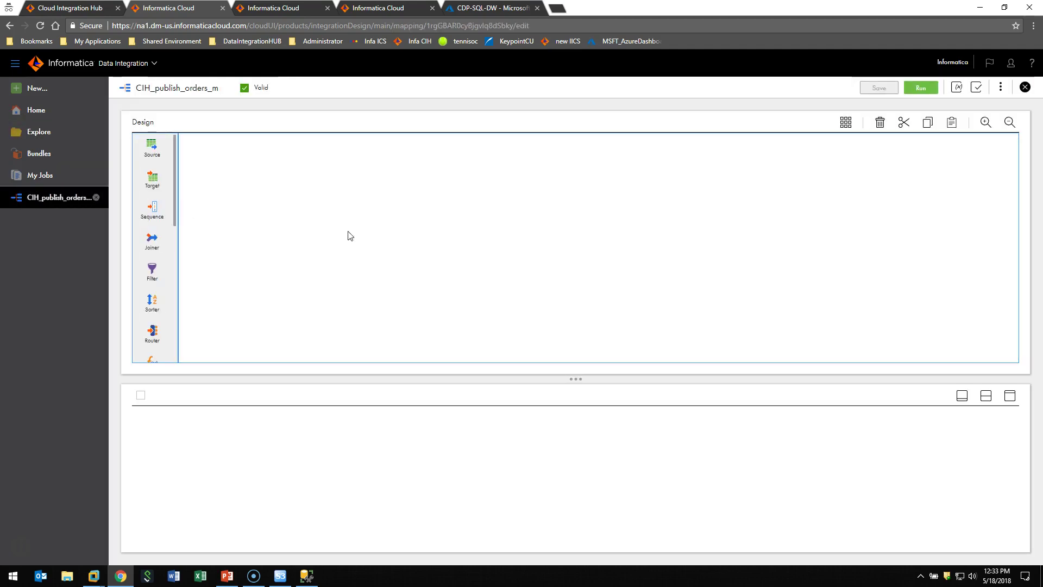
{"action": "left_click_drag", "start_coordinate": [575, 169], "coordinate": [565, 213]}
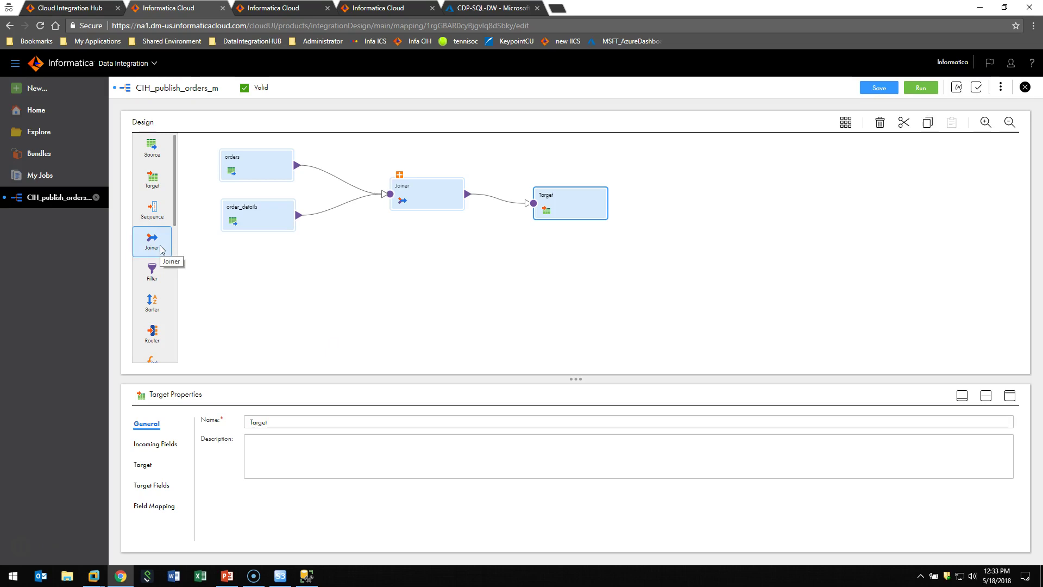
{"action": "scroll", "coordinate": [161, 250], "scroll_direction": "down", "scroll_amount": 5}
{"action": "scroll", "coordinate": [151, 293], "scroll_direction": "up", "scroll_amount": 5}
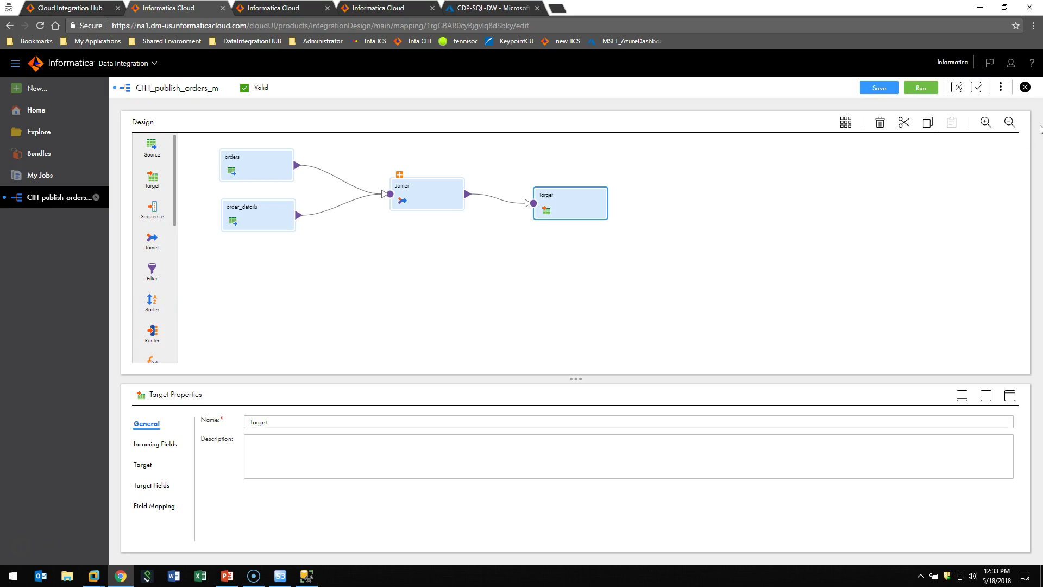
{"action": "left_click", "coordinate": [1025, 87]}
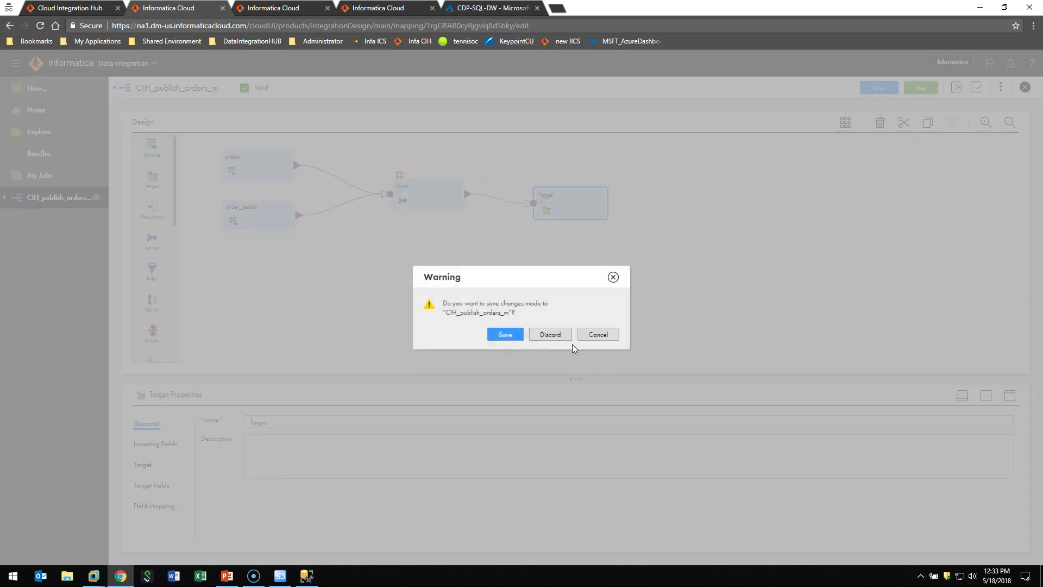
{"action": "left_click", "coordinate": [562, 337]}
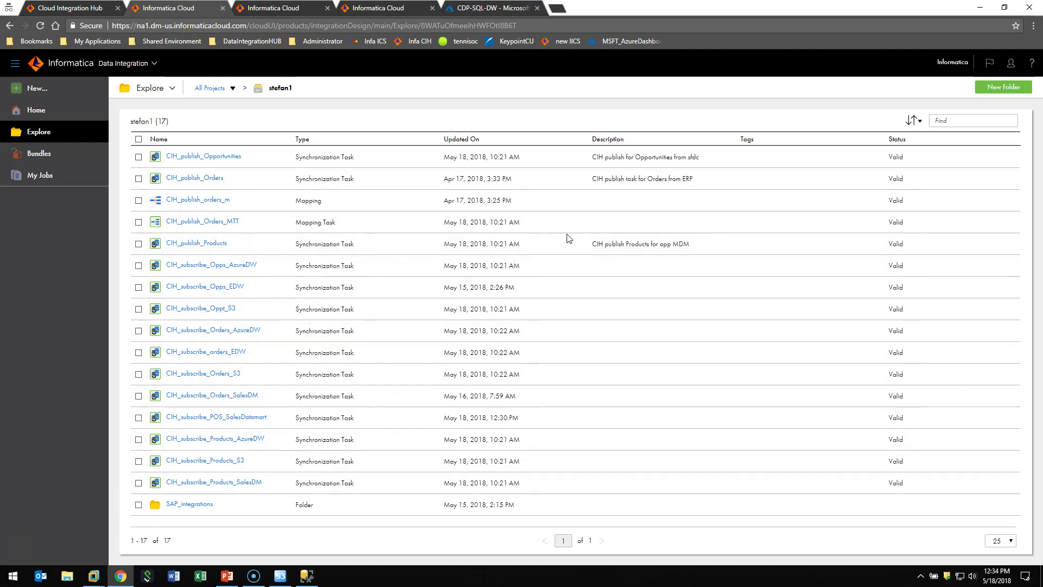
Check the list of cloud services, then examine the CAI_Kafka_to_CIH process in Application Integration.
{"action": "left_click", "coordinate": [127, 63]}
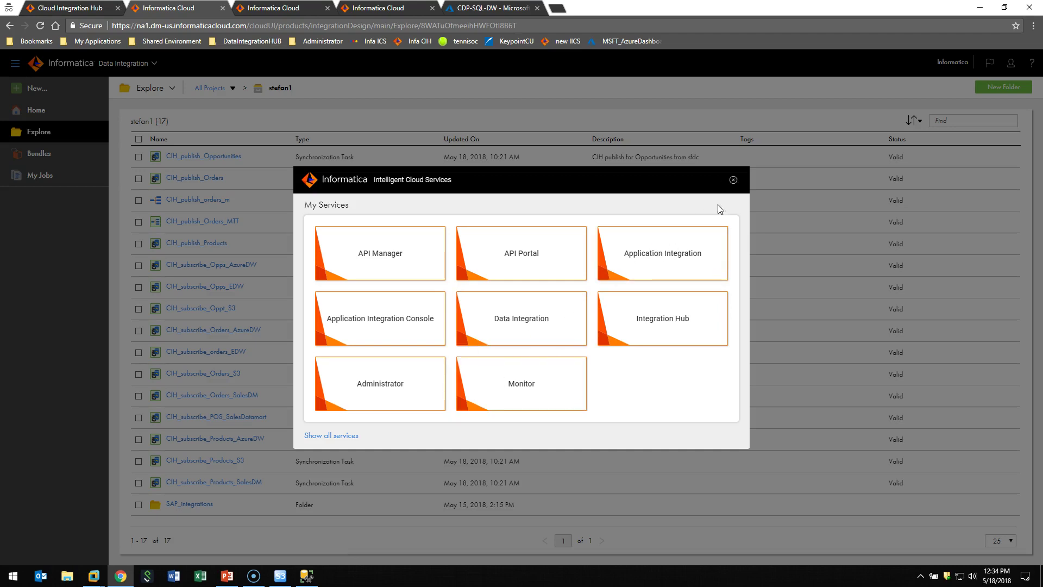
{"action": "left_click", "coordinate": [733, 180]}
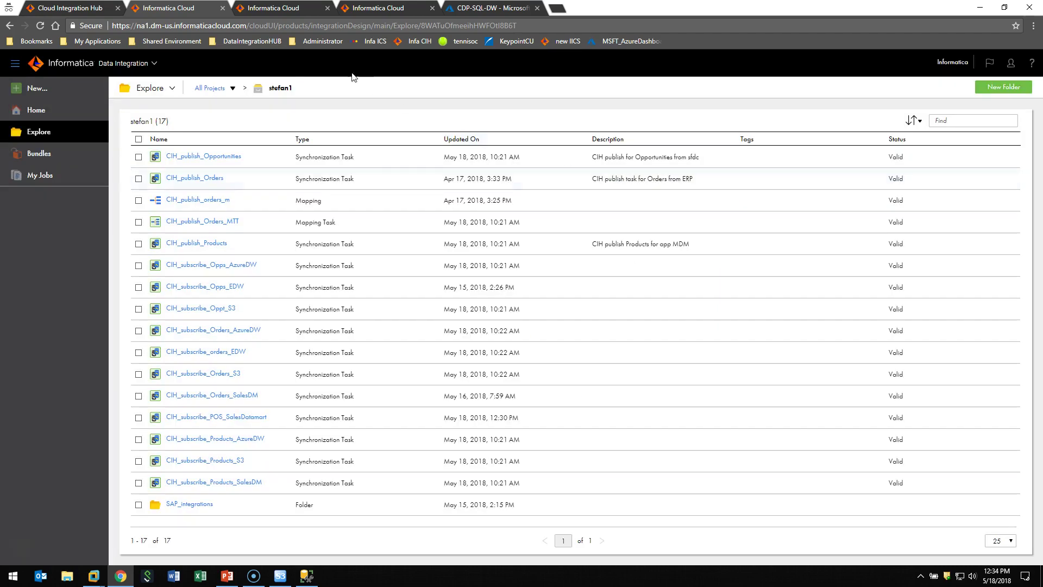
{"action": "left_click", "coordinate": [299, 9]}
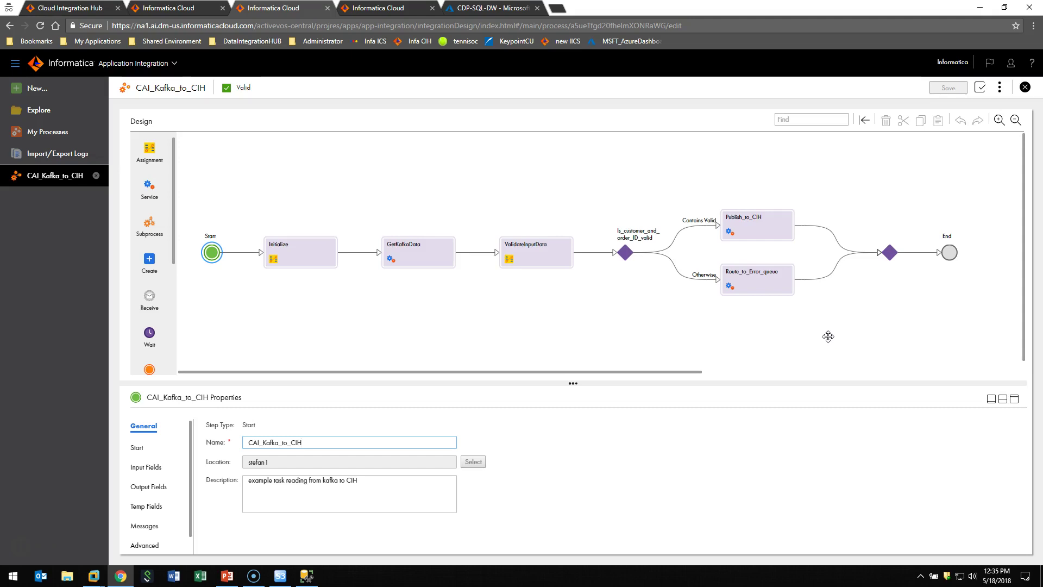
{"action": "left_click", "coordinate": [93, 12]}
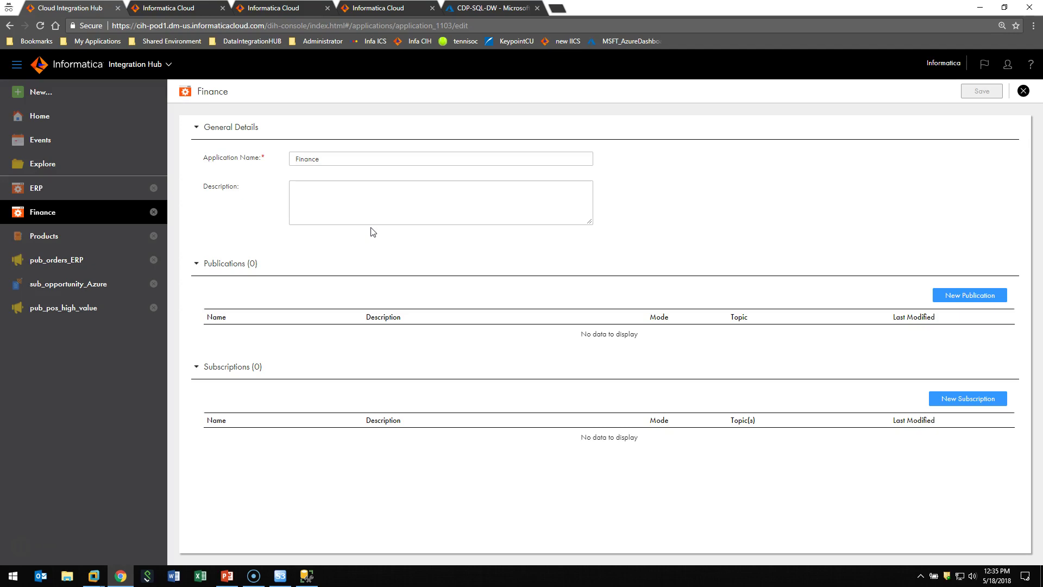
{"action": "left_click", "coordinate": [201, 8]}
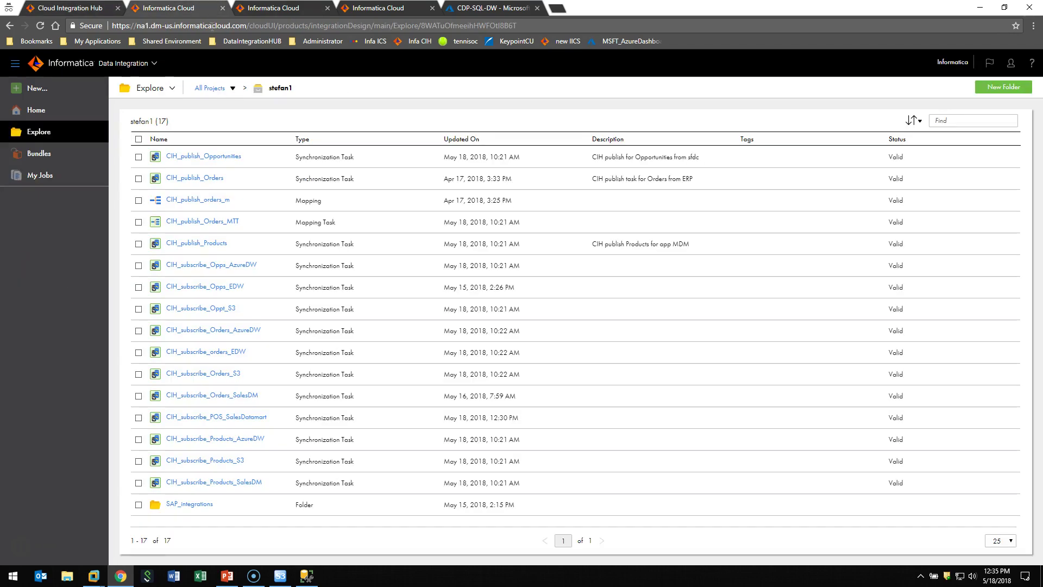
{"action": "left_click", "coordinate": [262, 9]}
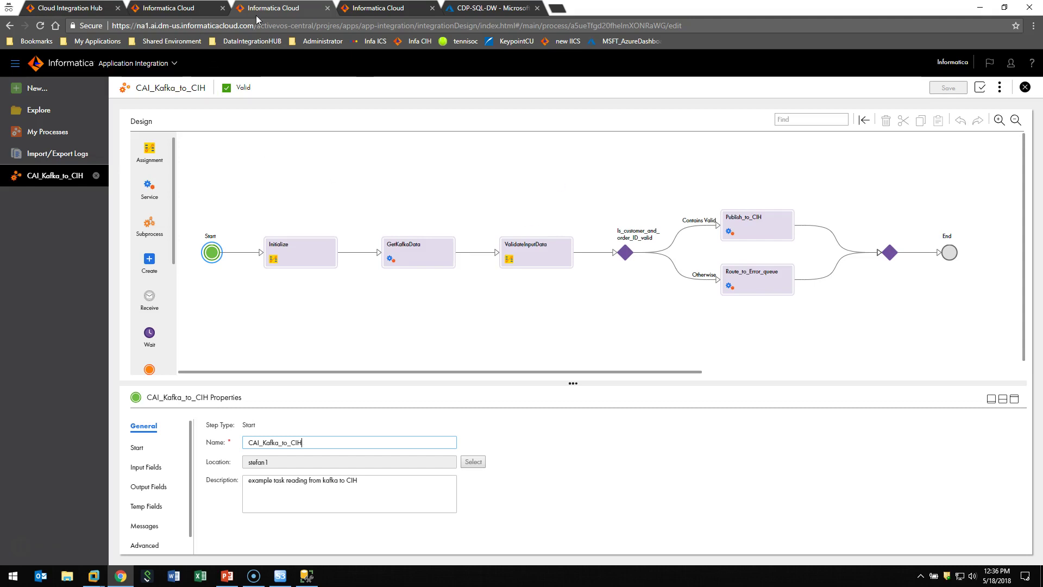
Return to Integration Hub, view the Orders topic's diagram from the hub overview, and open the event list.
{"action": "left_click", "coordinate": [107, 12]}
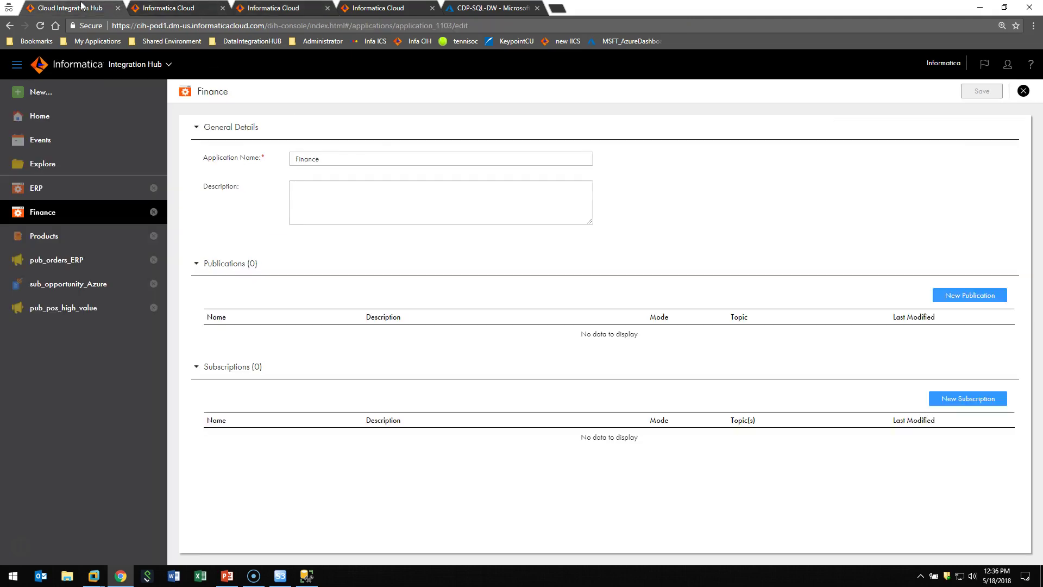
{"action": "left_click", "coordinate": [57, 118]}
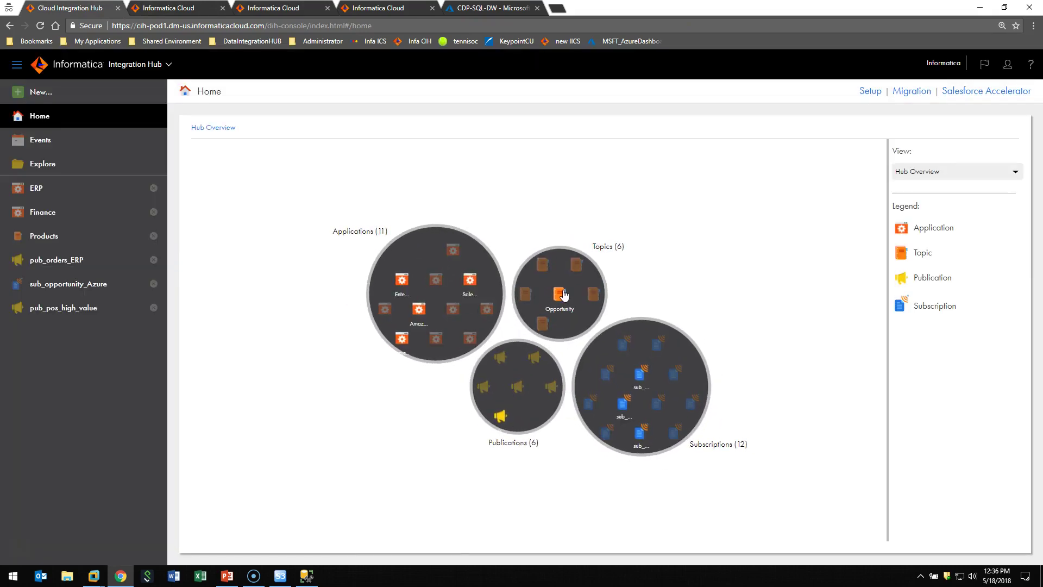
{"action": "left_click", "coordinate": [593, 293]}
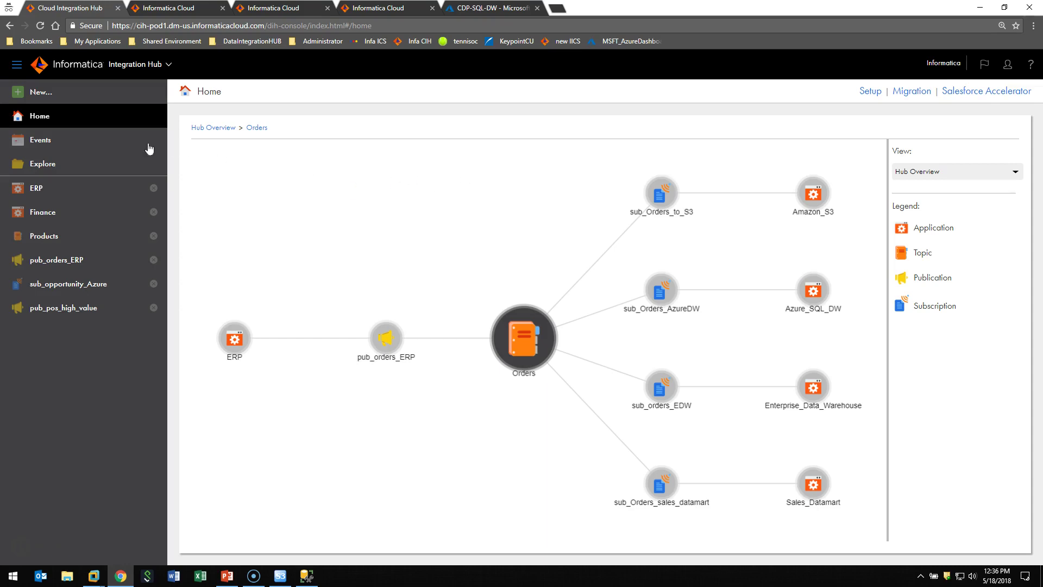
{"action": "left_click", "coordinate": [44, 143]}
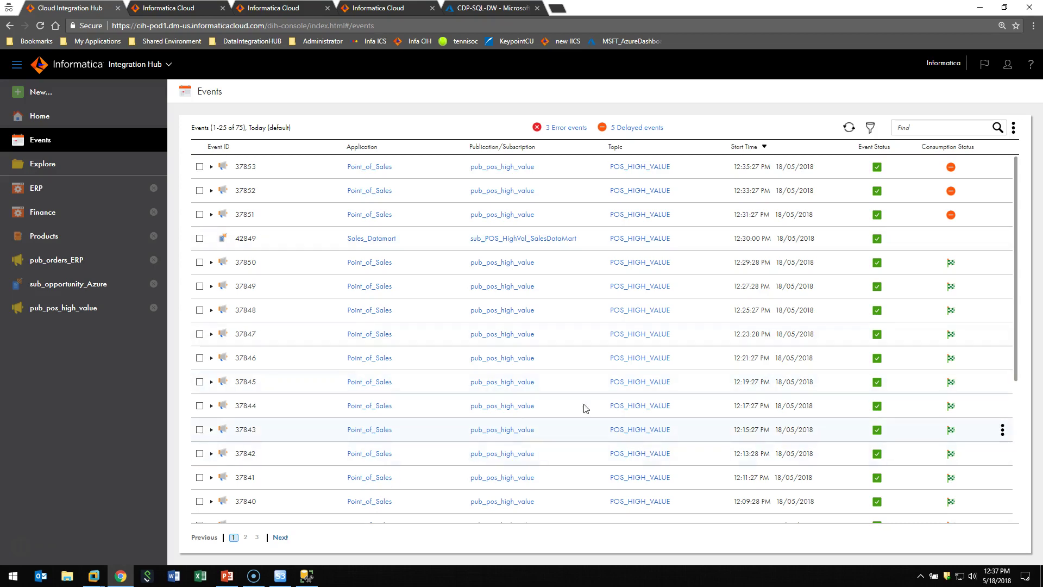
Switch to the terminal in the CentOs7small virtual machine and rerun ./runpubs.sh to trigger the publications.
{"action": "left_click", "coordinate": [95, 578]}
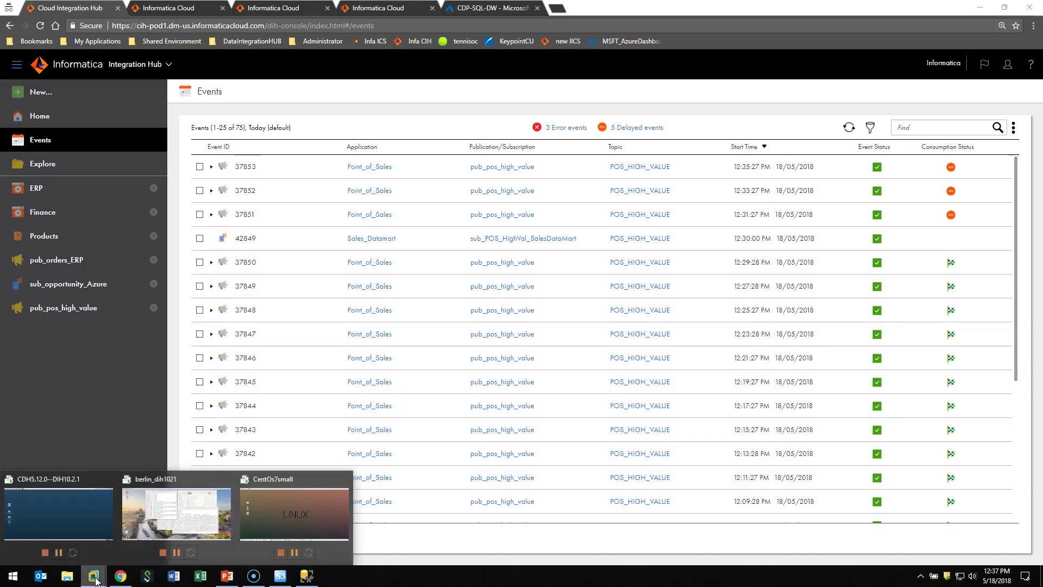
{"action": "left_click", "coordinate": [274, 524]}
{"action": "left_click", "coordinate": [667, 542]}
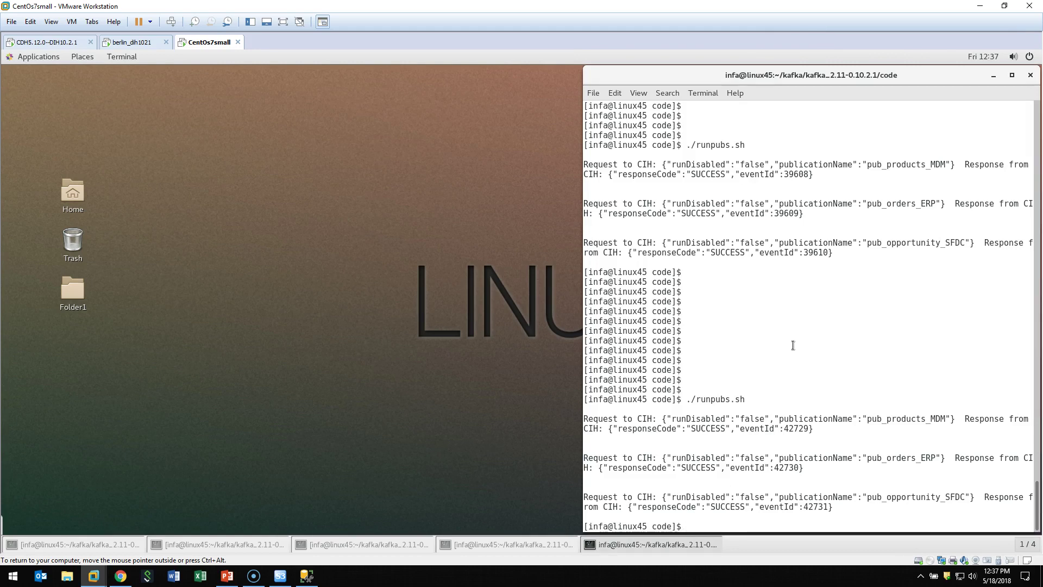
{"action": "key", "text": "Up"}
{"action": "key", "text": "Return"}
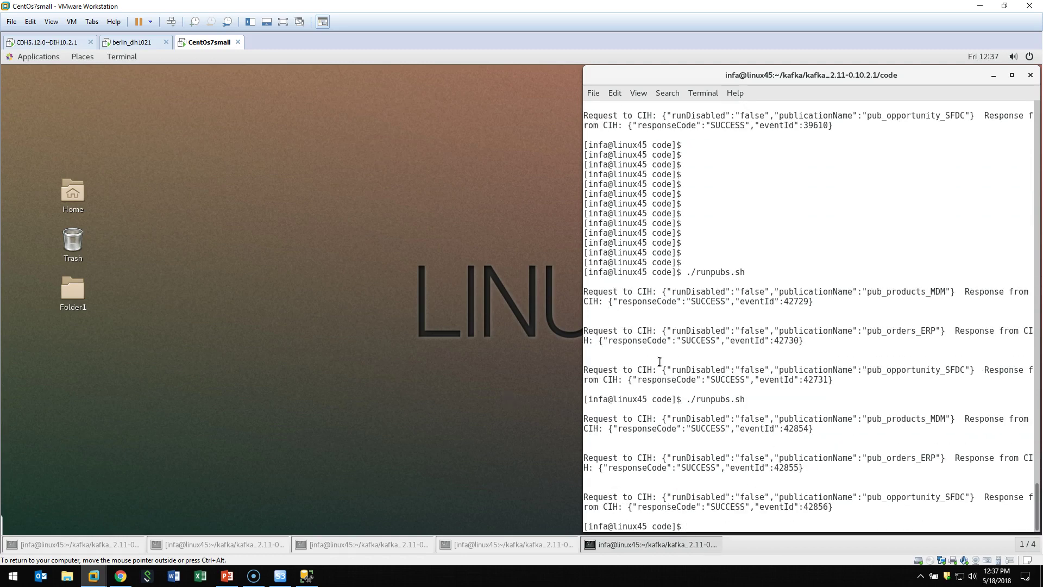
Return to the Integration Hub event list, refresh it, and check the event and consumption statuses.
{"action": "left_click", "coordinate": [121, 578]}
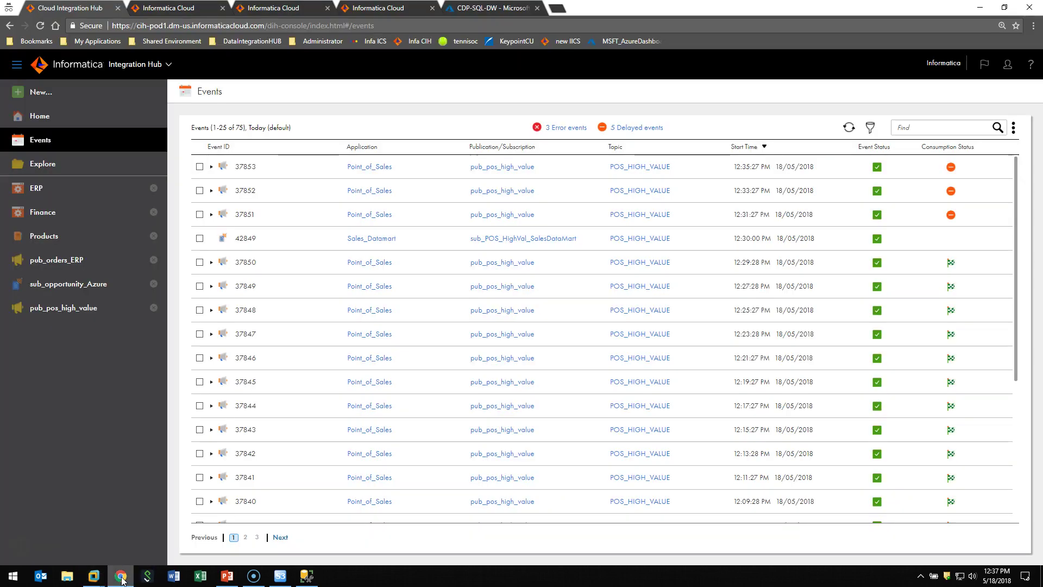
{"action": "left_click", "coordinate": [846, 130]}
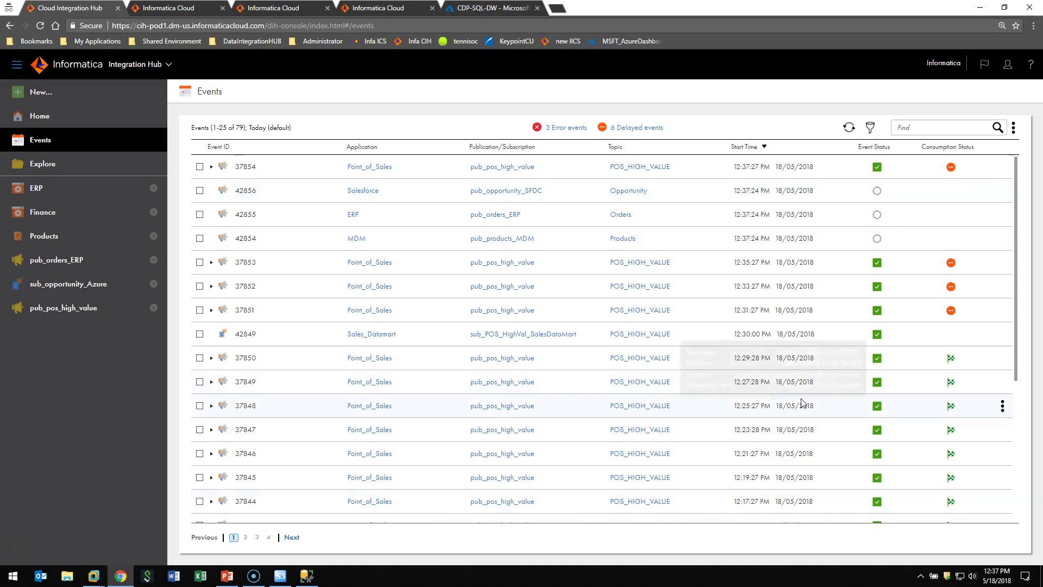
{"action": "mouse_move", "coordinate": [952, 318]}
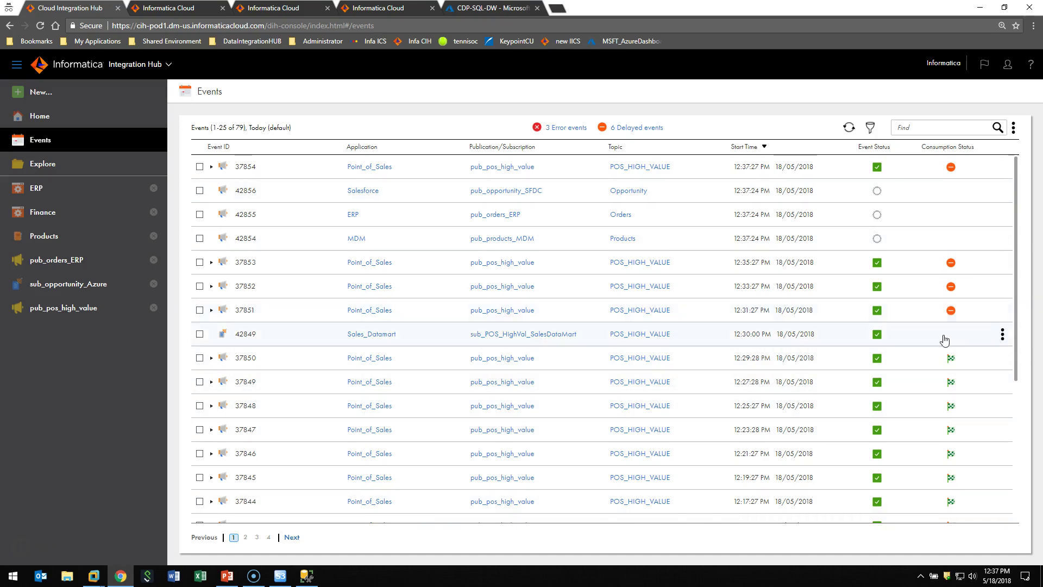
{"action": "mouse_move", "coordinate": [878, 245]}
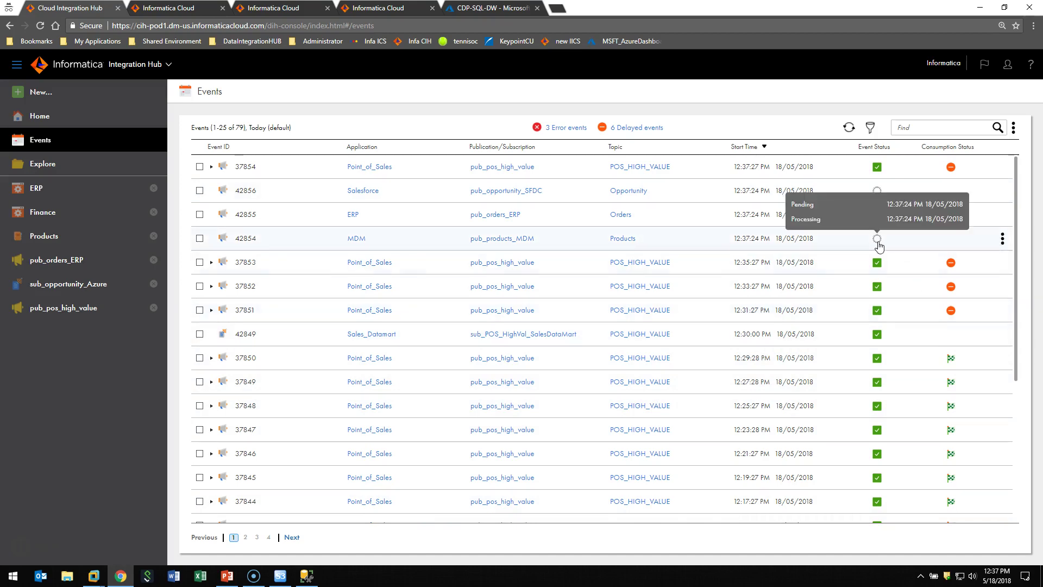
{"action": "mouse_move", "coordinate": [878, 269]}
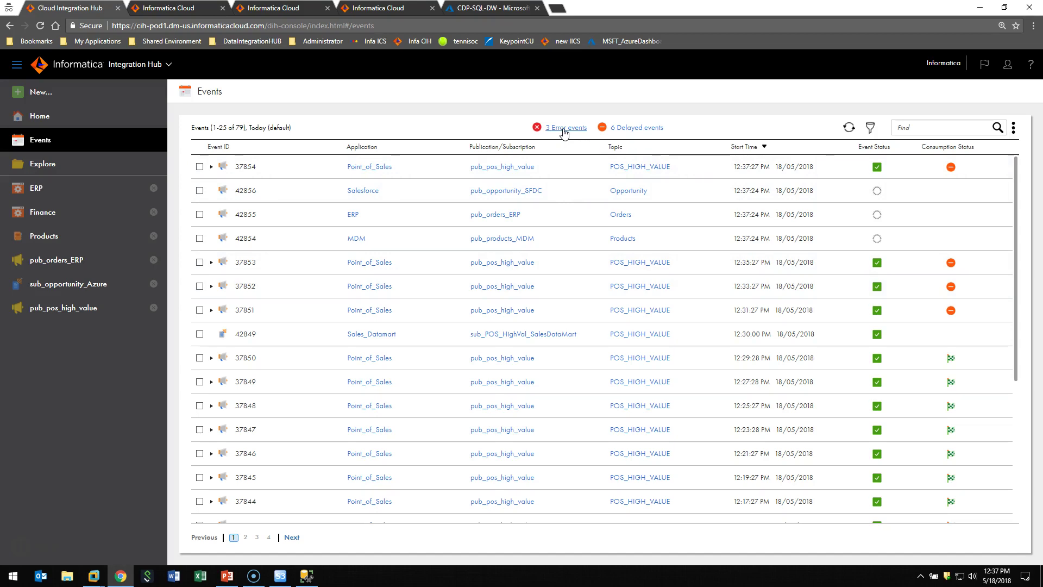
{"action": "mouse_move", "coordinate": [950, 269]}
{"action": "scroll", "coordinate": [439, 443], "scroll_direction": "down", "scroll_amount": 4}
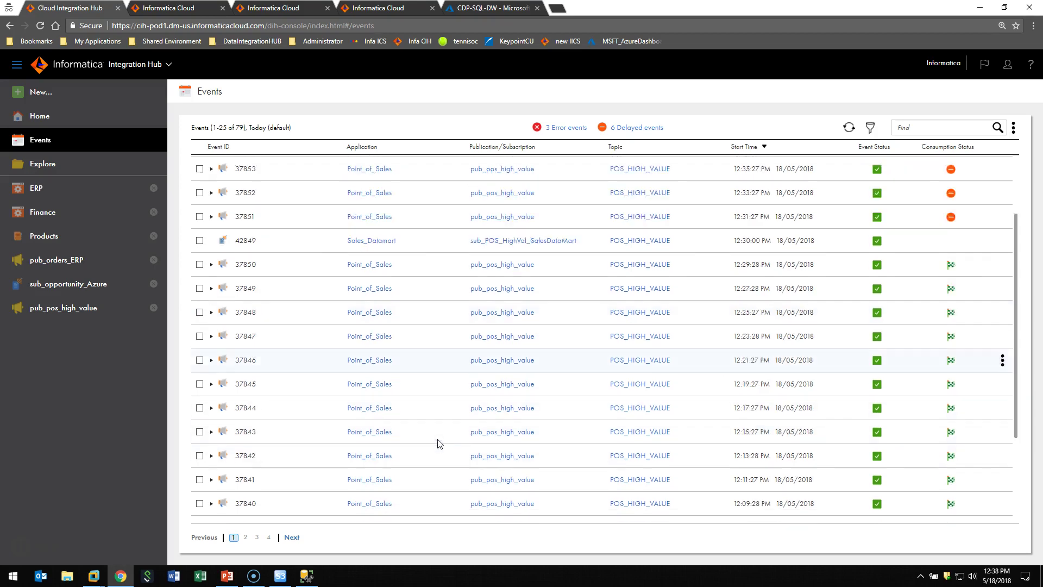
{"action": "scroll", "coordinate": [439, 443], "scroll_direction": "up", "scroll_amount": 4}
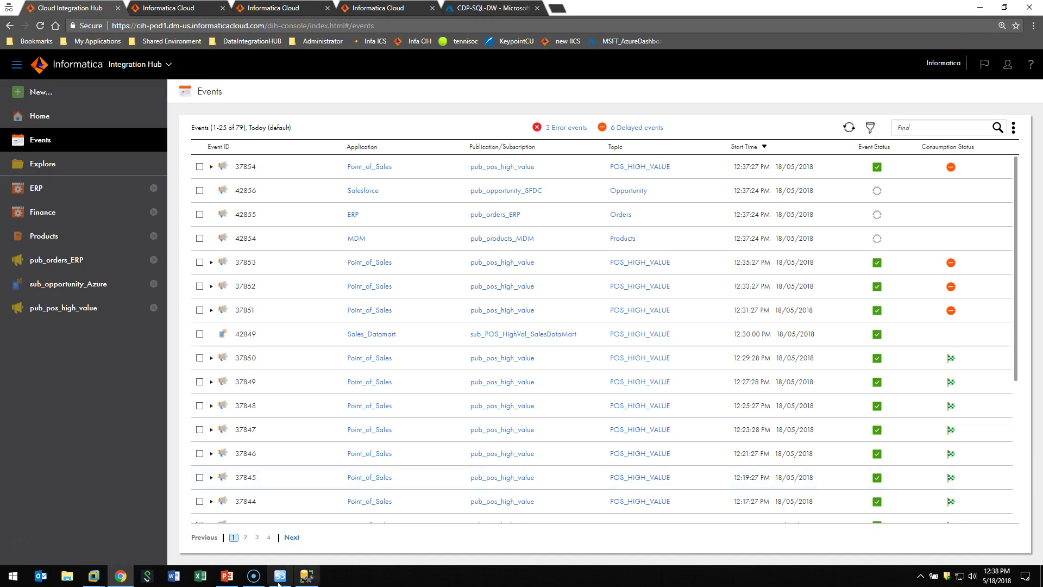
Inspect the Kafka producer's output in the CentOs7small virtual machine, then view the CAI_Kafka_to_CIH process in the browser.
{"action": "mouse_move", "coordinate": [95, 578]}
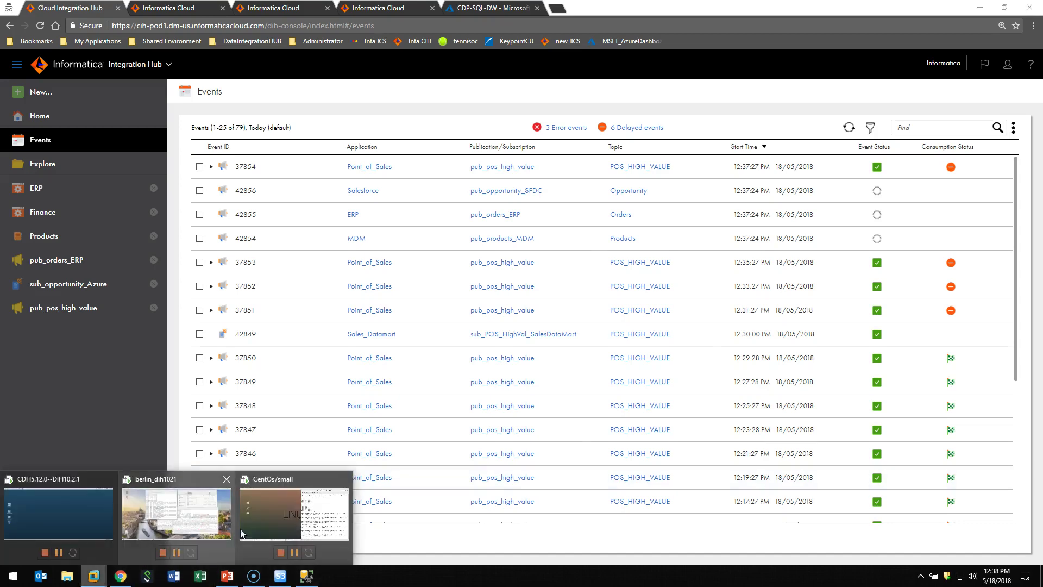
{"action": "left_click", "coordinate": [259, 522]}
{"action": "left_click", "coordinate": [491, 544]}
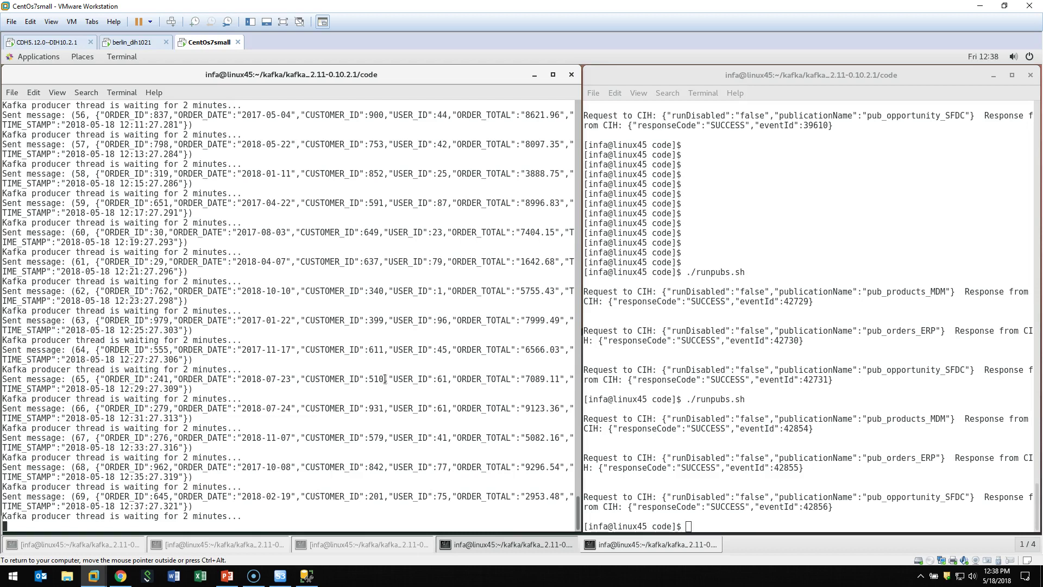
{"action": "left_click", "coordinate": [121, 577]}
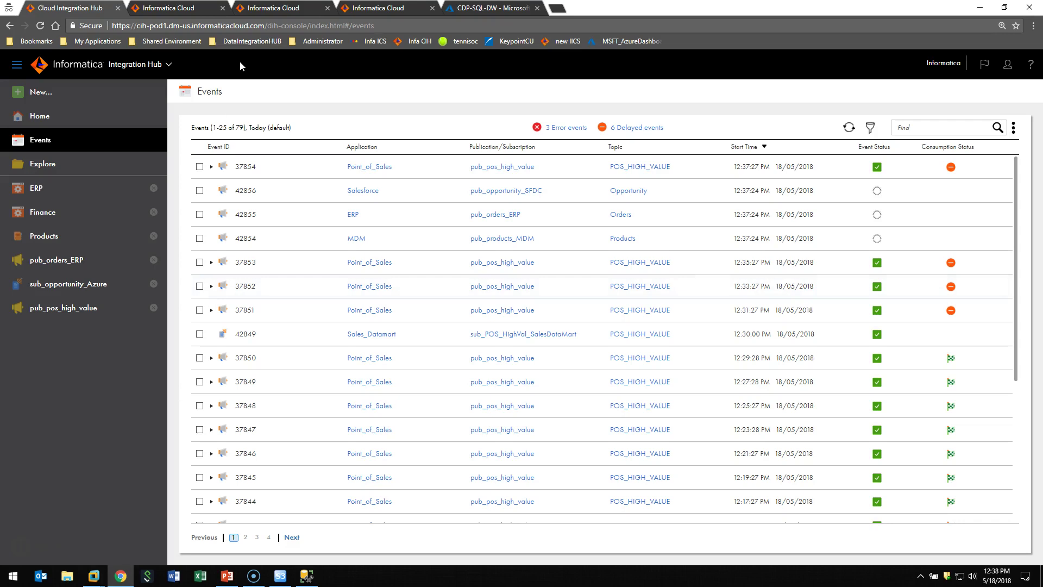
{"action": "left_click", "coordinate": [270, 9]}
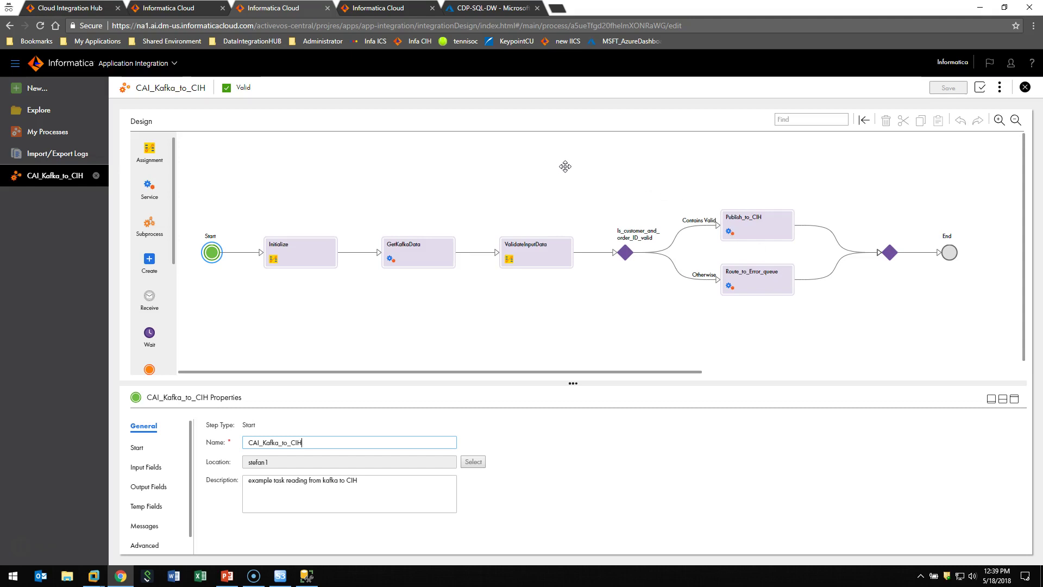
Return to the Integration Hub events, refresh the list, and expand the latest pub_products_MDM event to see its subscription events.
{"action": "left_click", "coordinate": [87, 7]}
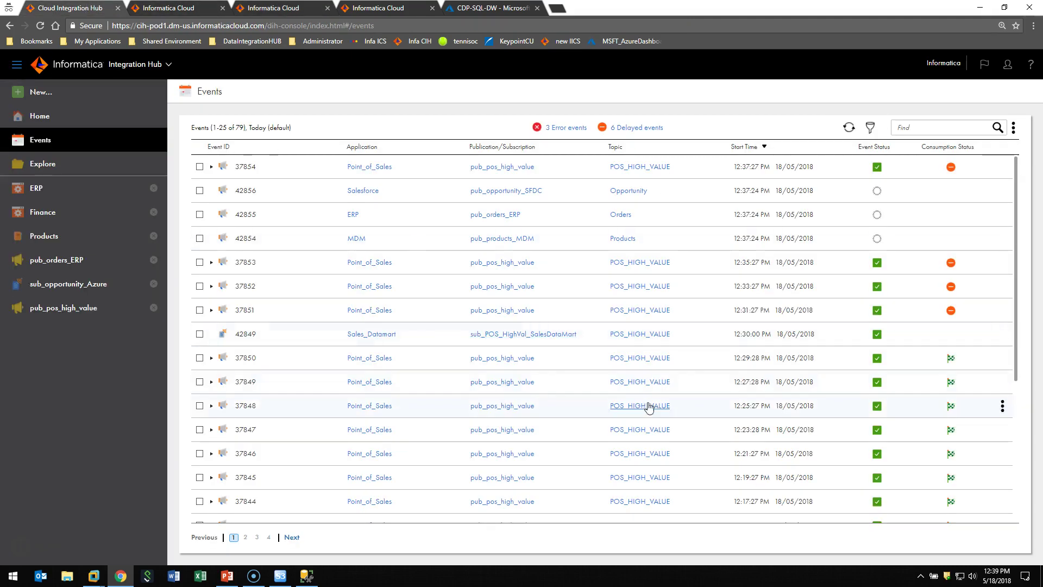
{"action": "mouse_move", "coordinate": [881, 339]}
{"action": "left_click", "coordinate": [849, 127]}
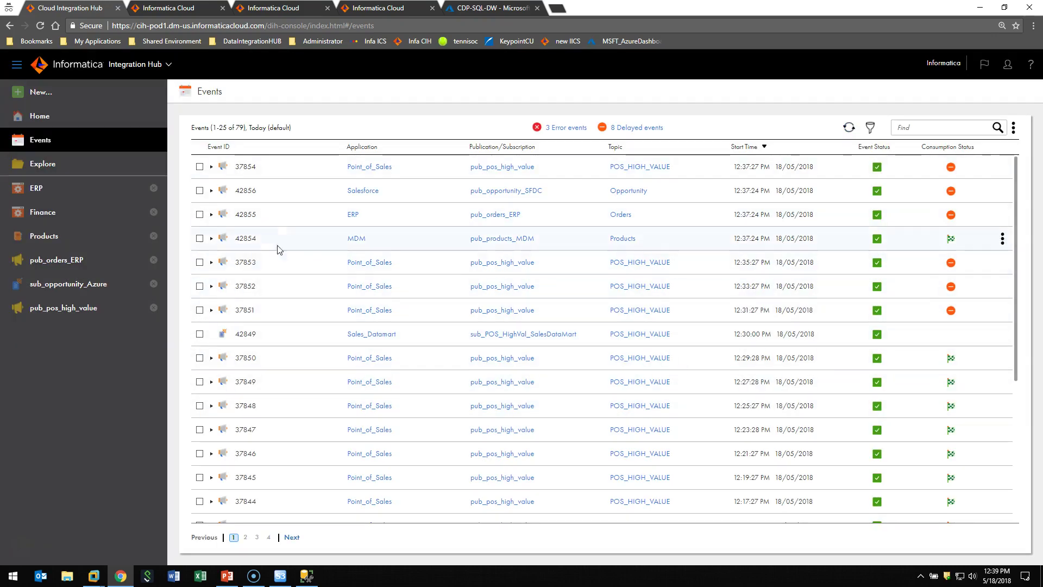
{"action": "left_click", "coordinate": [212, 240]}
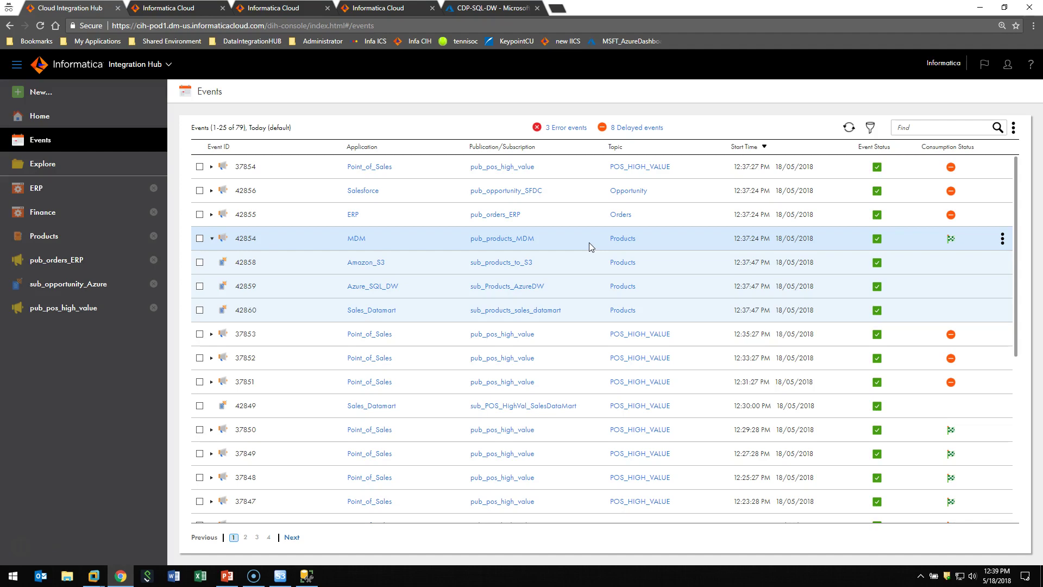
Collapse the pub_products_MDM event, expand the latest pub_orders_ERP event, and check the statuses of its subscription events.
{"action": "left_click", "coordinate": [213, 239]}
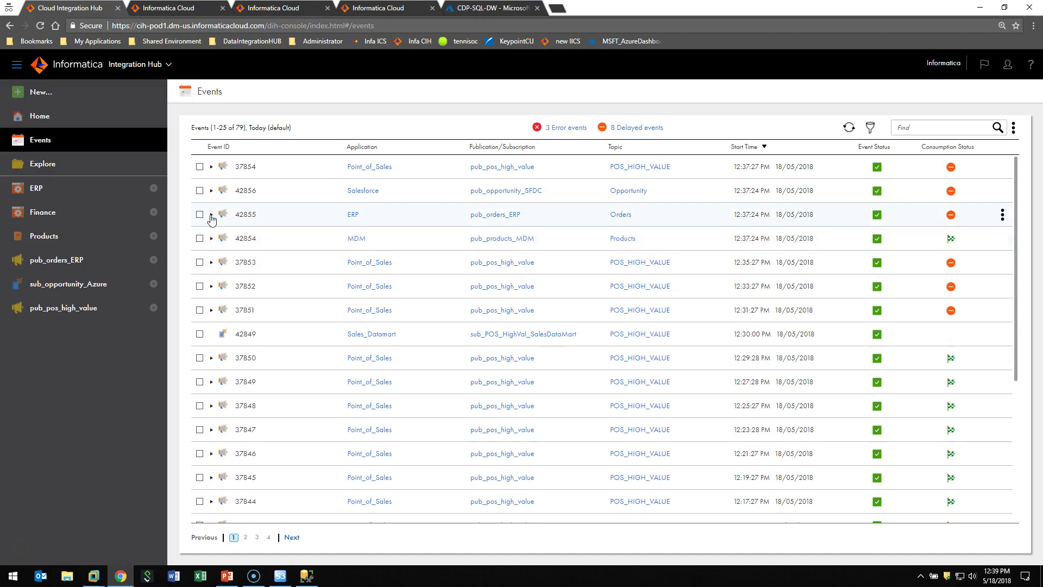
{"action": "left_click", "coordinate": [211, 216]}
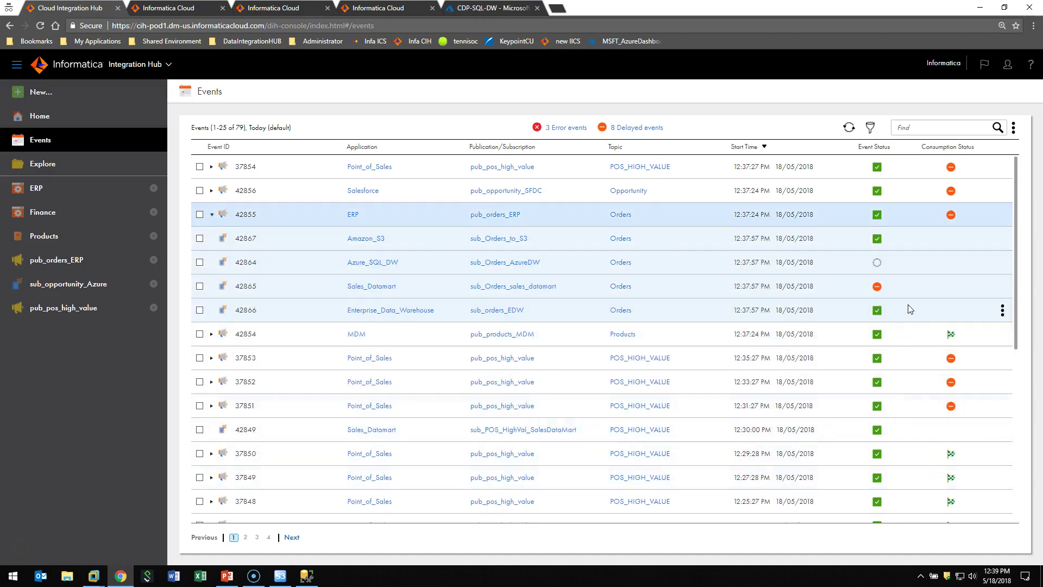
{"action": "mouse_move", "coordinate": [878, 265]}
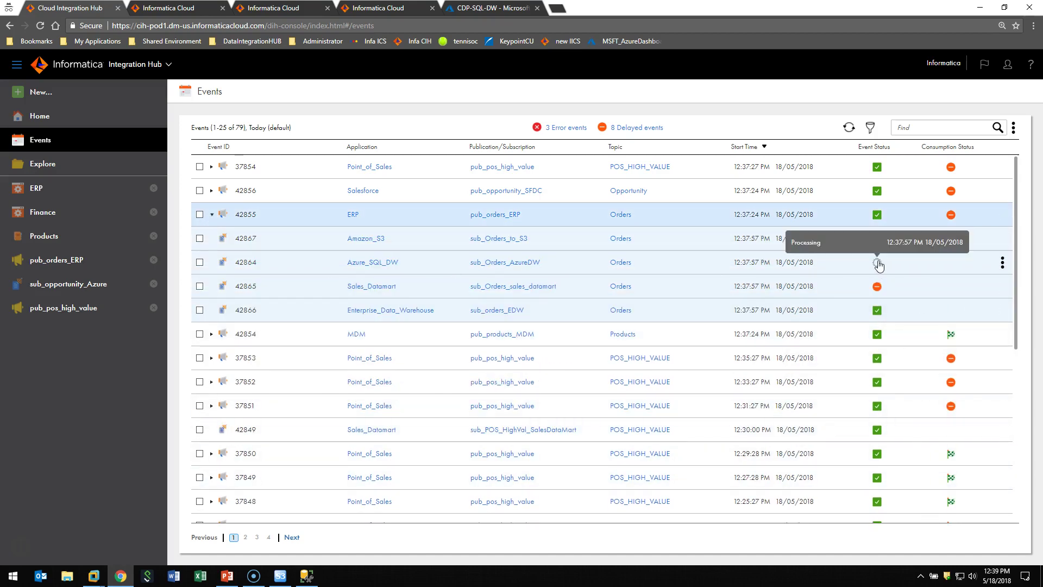
{"action": "mouse_move", "coordinate": [880, 292]}
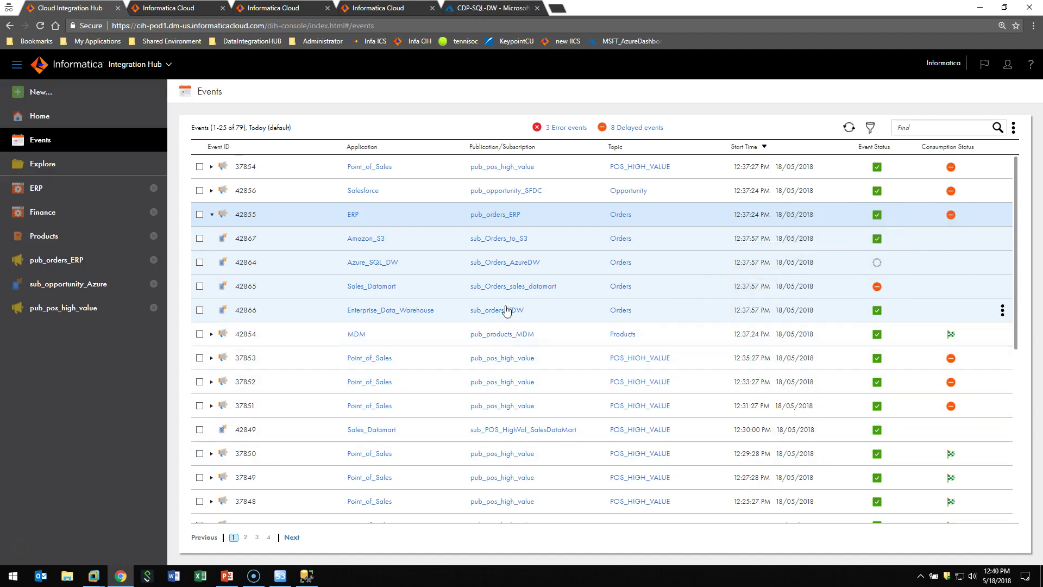
Open the Sales_Datamart application and run its sub_Orders_sales_datamart subscription manually.
{"action": "left_click", "coordinate": [383, 287]}
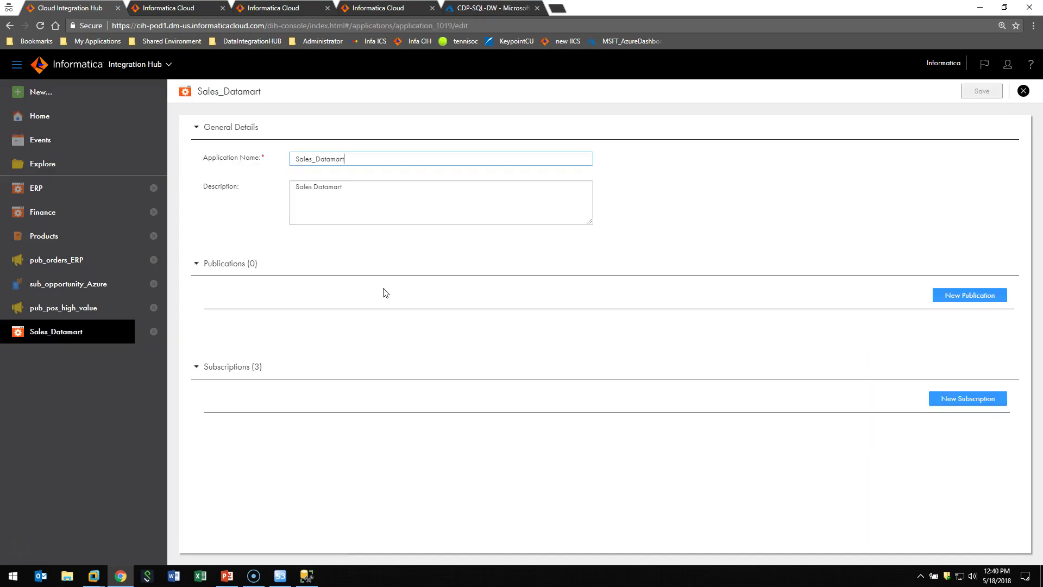
{"action": "left_click", "coordinate": [1004, 439]}
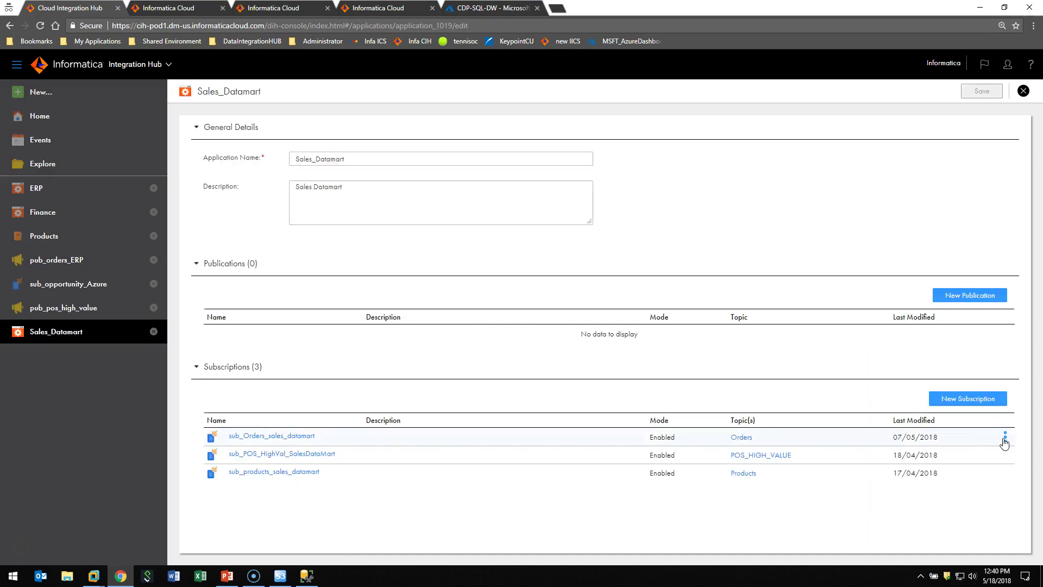
{"action": "left_click", "coordinate": [1005, 440]}
{"action": "left_click", "coordinate": [943, 454]}
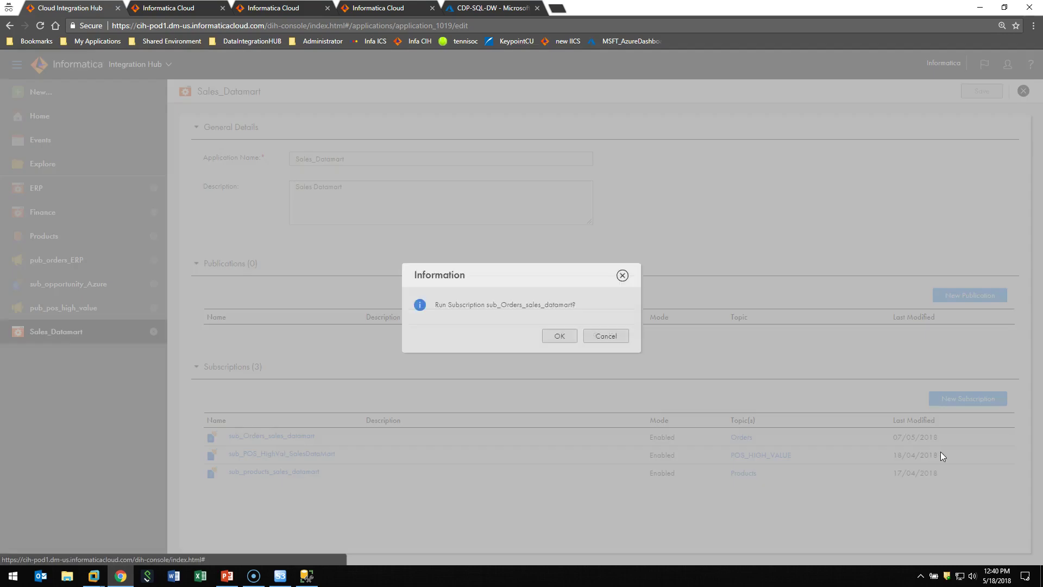
{"action": "left_click", "coordinate": [561, 338]}
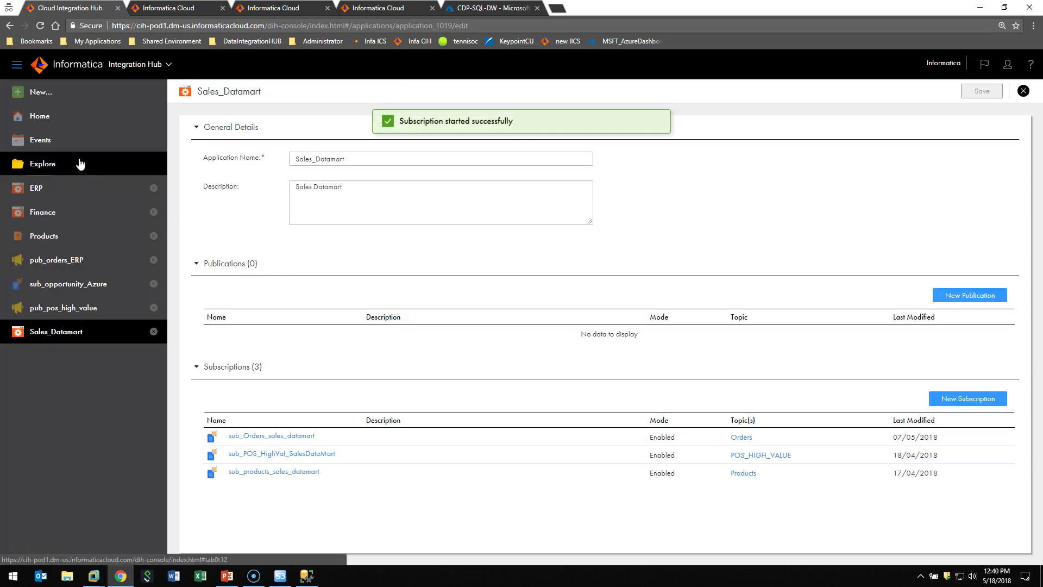
Return to the event list, refresh it, and expand the pub_orders_ERP event to check the sub_Orders_sales_datamart status.
{"action": "left_click", "coordinate": [54, 139]}
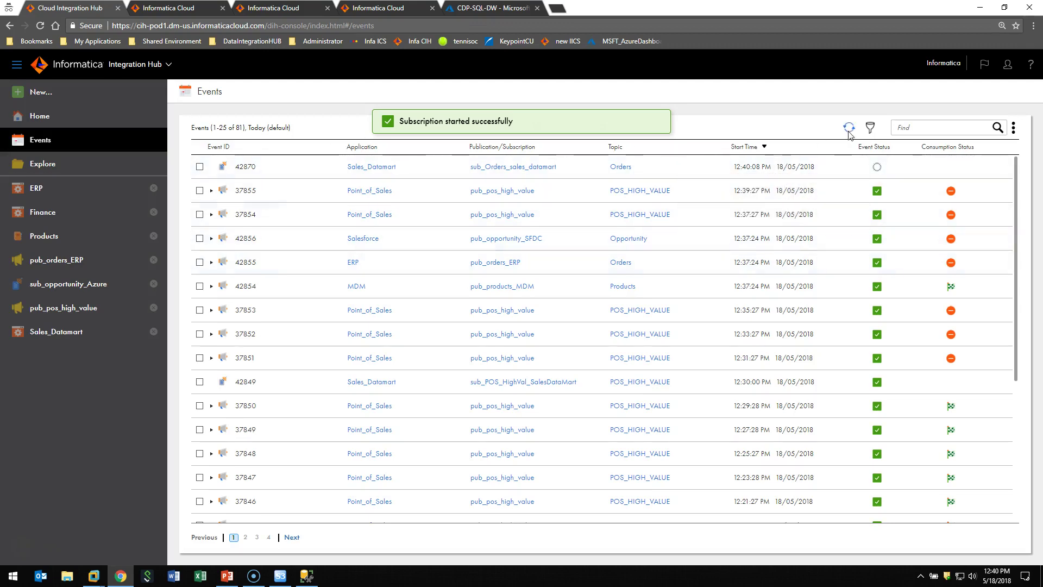
{"action": "left_click", "coordinate": [849, 129]}
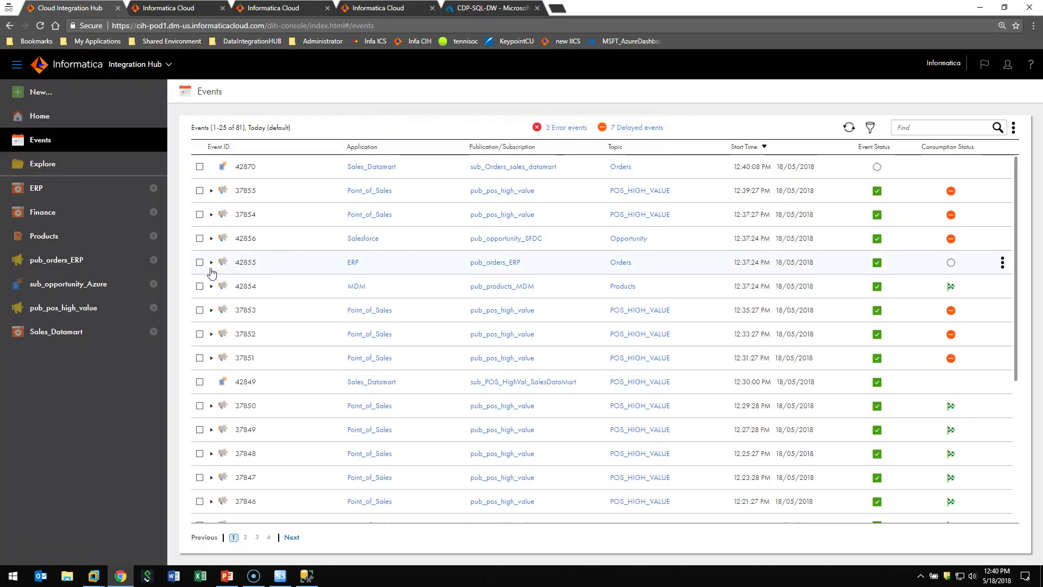
{"action": "left_click", "coordinate": [212, 263]}
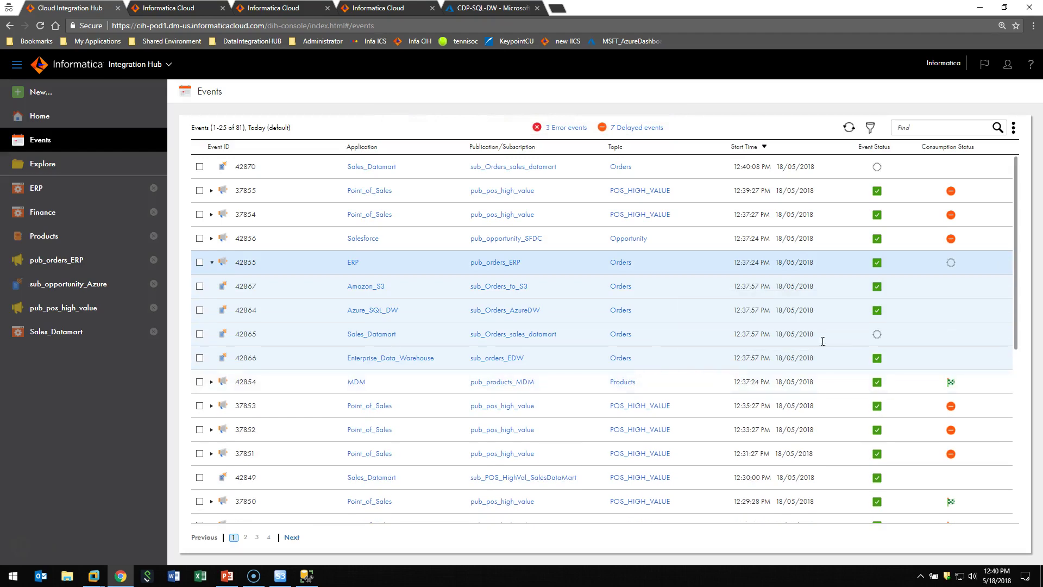
{"action": "mouse_move", "coordinate": [876, 340]}
View the publishers and subscribers slide in PowerPoint, then switch to S3 Browser and refresh the landing/FlatFile folder's file list.
{"action": "left_click", "coordinate": [227, 579]}
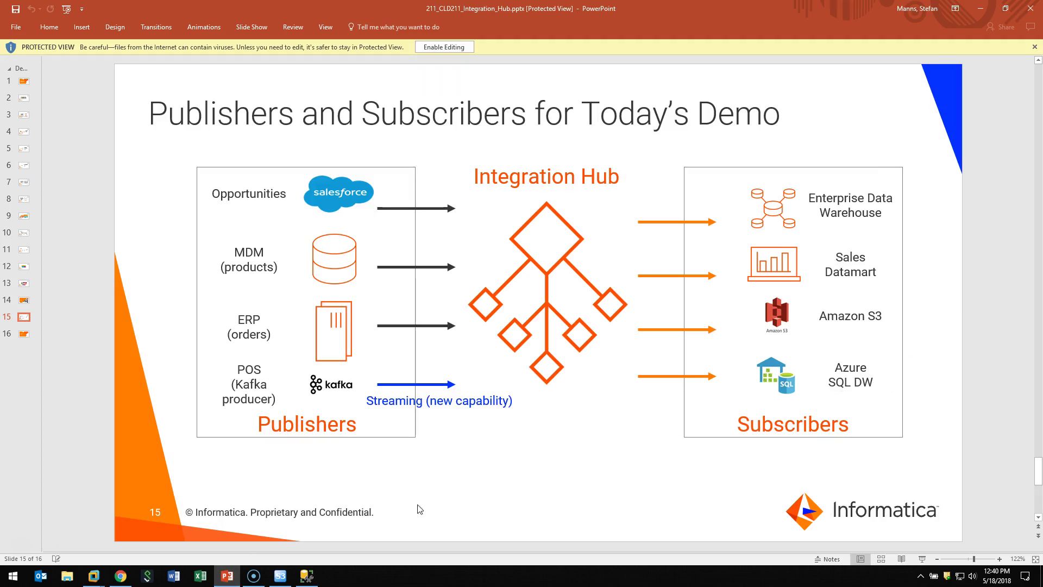
{"action": "left_click", "coordinate": [280, 577]}
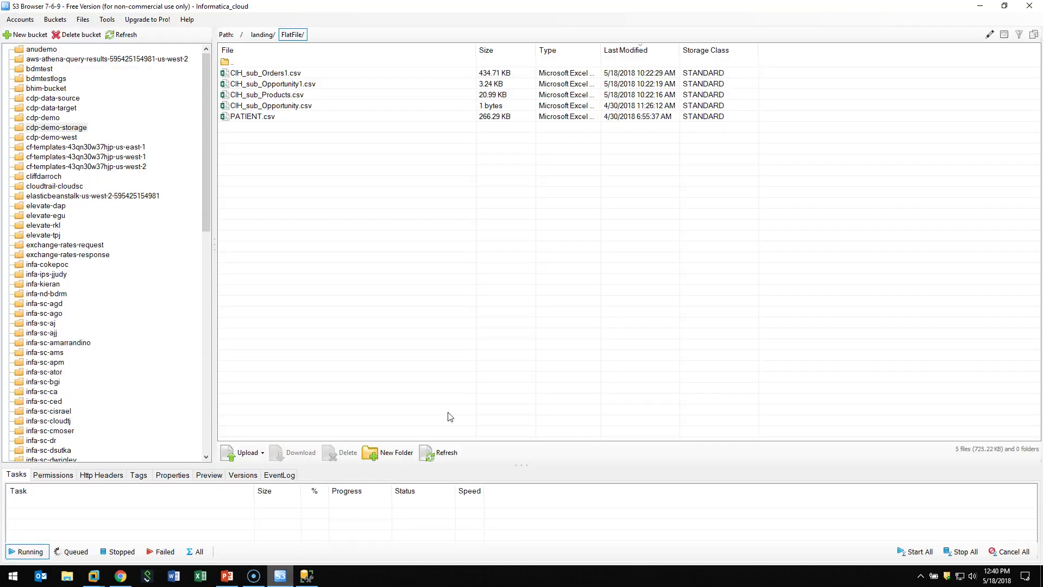
{"action": "left_click", "coordinate": [439, 452]}
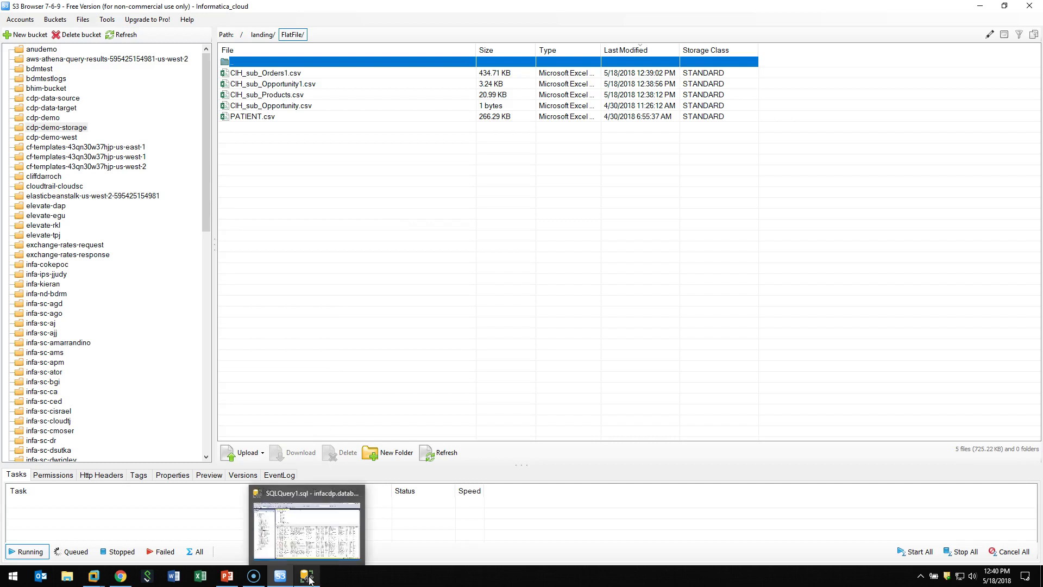
View the CDP-SQL-DW overview in the Azure portal, then rerun the SM_products_tgt query in SQL Server Management Studio.
{"action": "left_click", "coordinate": [122, 579]}
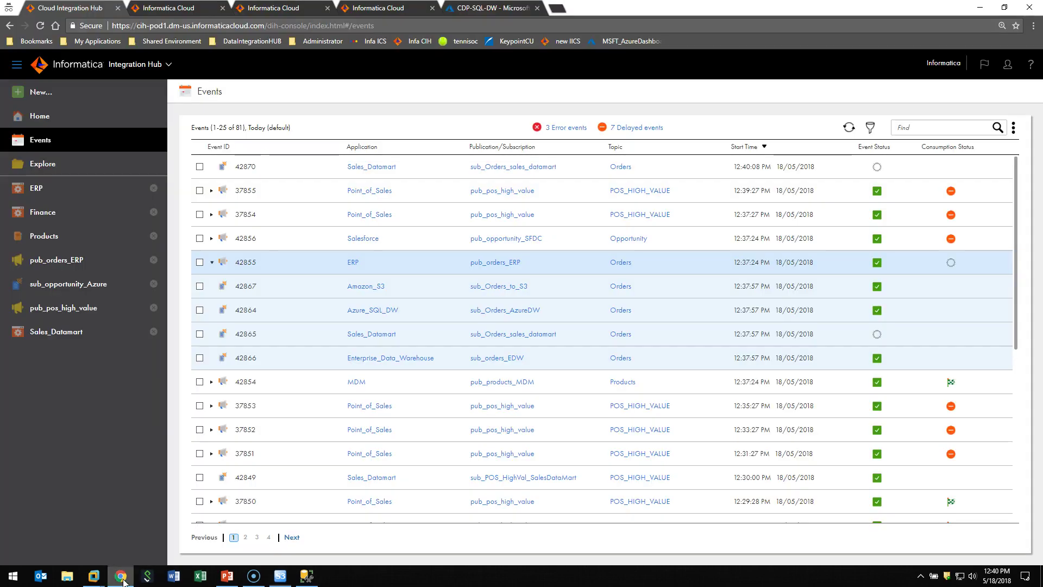
{"action": "left_click", "coordinate": [478, 12]}
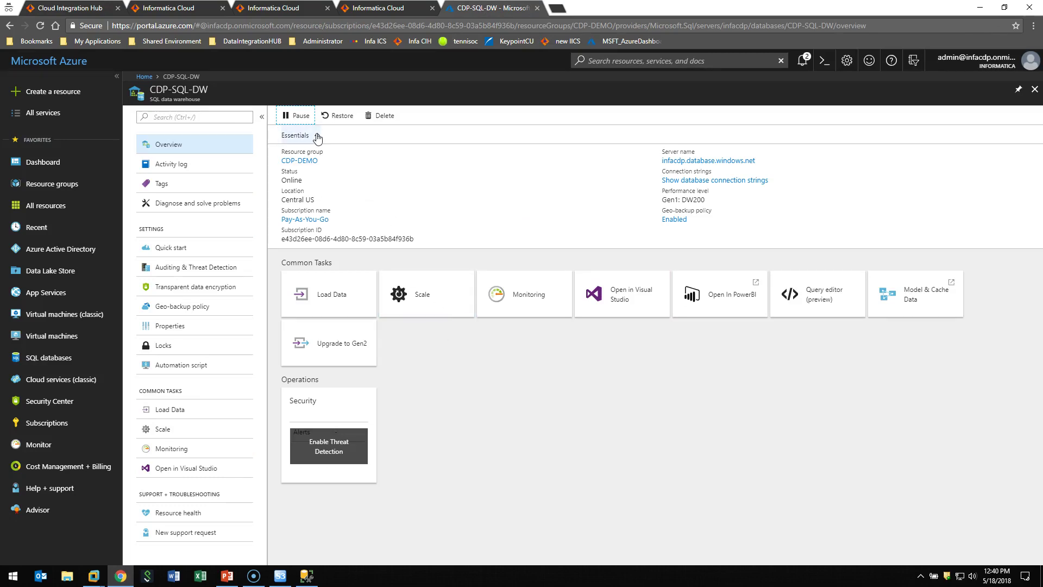
{"action": "left_click", "coordinate": [308, 578]}
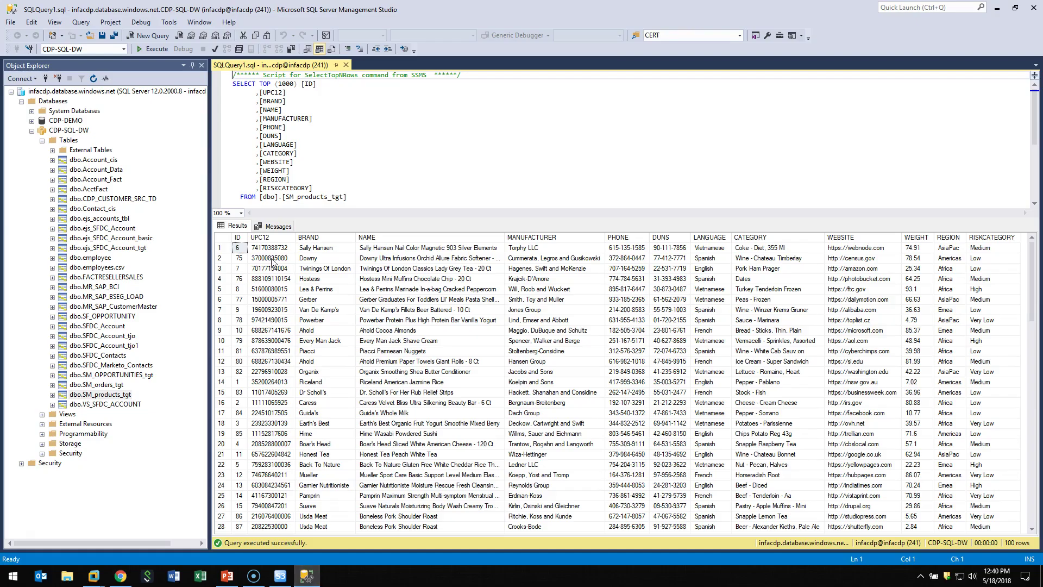
{"action": "left_click", "coordinate": [152, 49]}
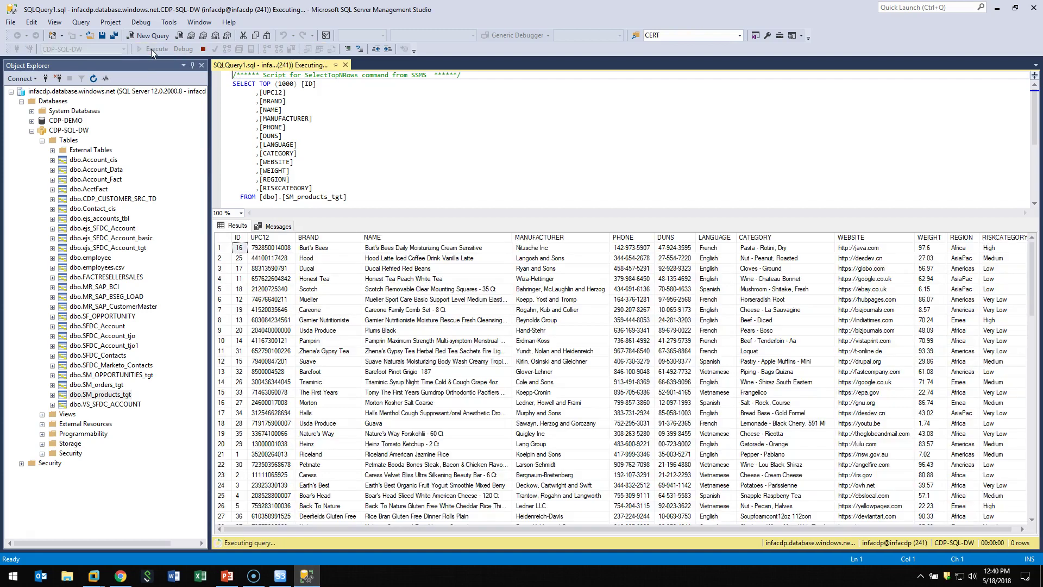
{"action": "left_click", "coordinate": [151, 49]}
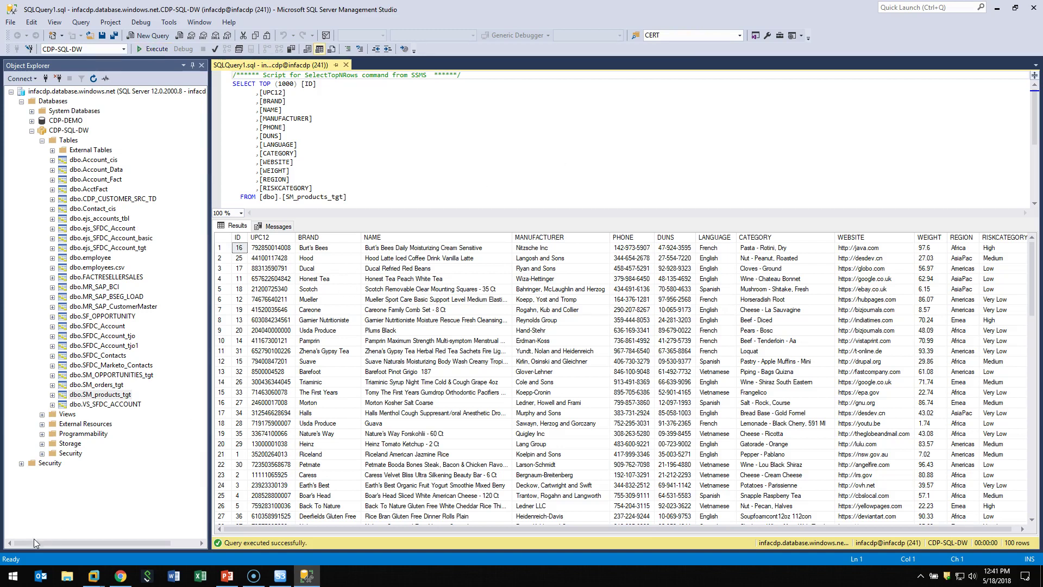
Return to the Integration Hub events in the browser, collapse the pub_orders_ERP event, and refresh the list.
{"action": "left_click", "coordinate": [121, 576]}
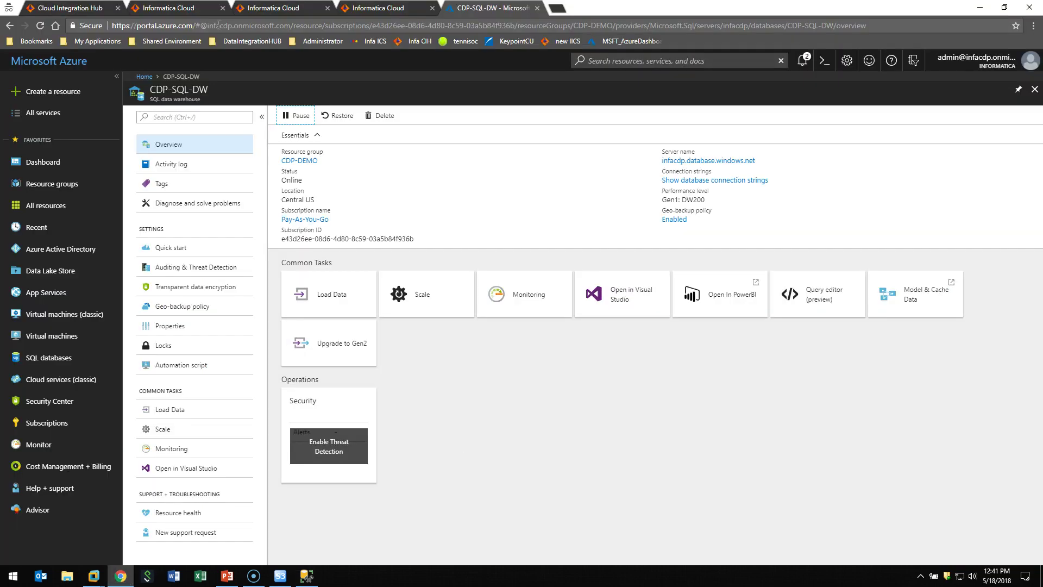
{"action": "left_click", "coordinate": [87, 9]}
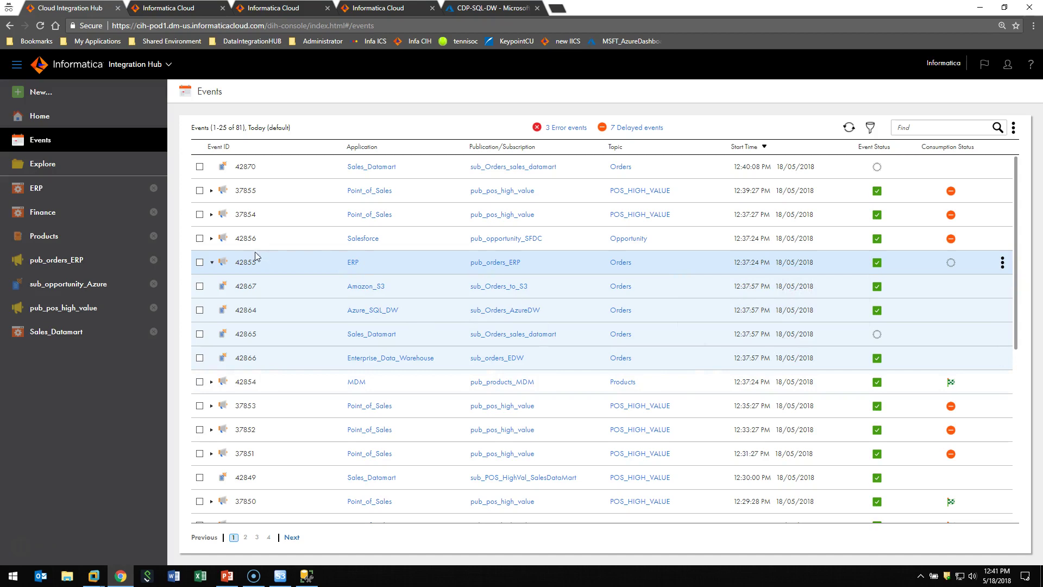
{"action": "left_click", "coordinate": [212, 262]}
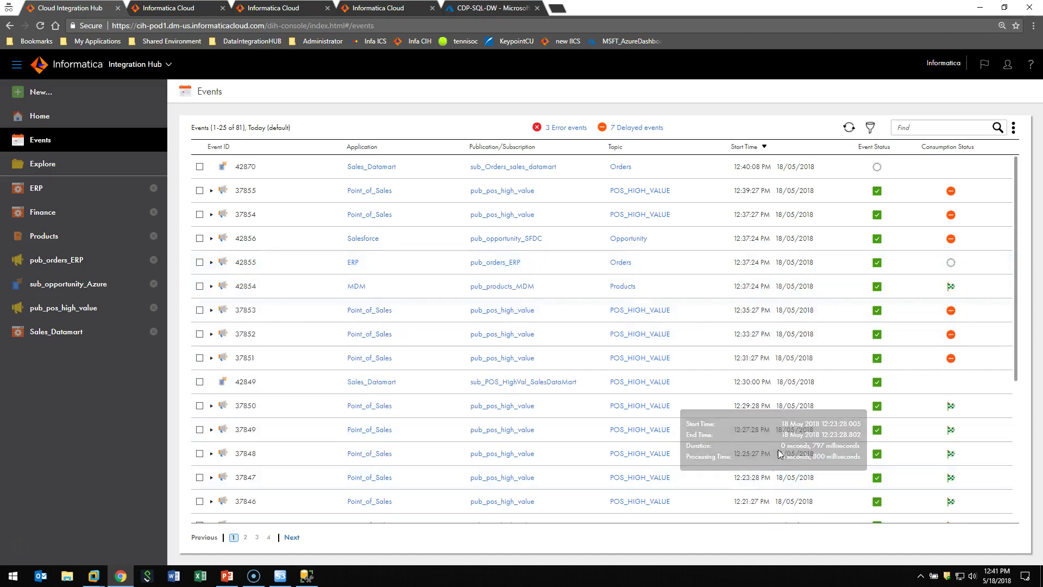
{"action": "left_click", "coordinate": [849, 127]}
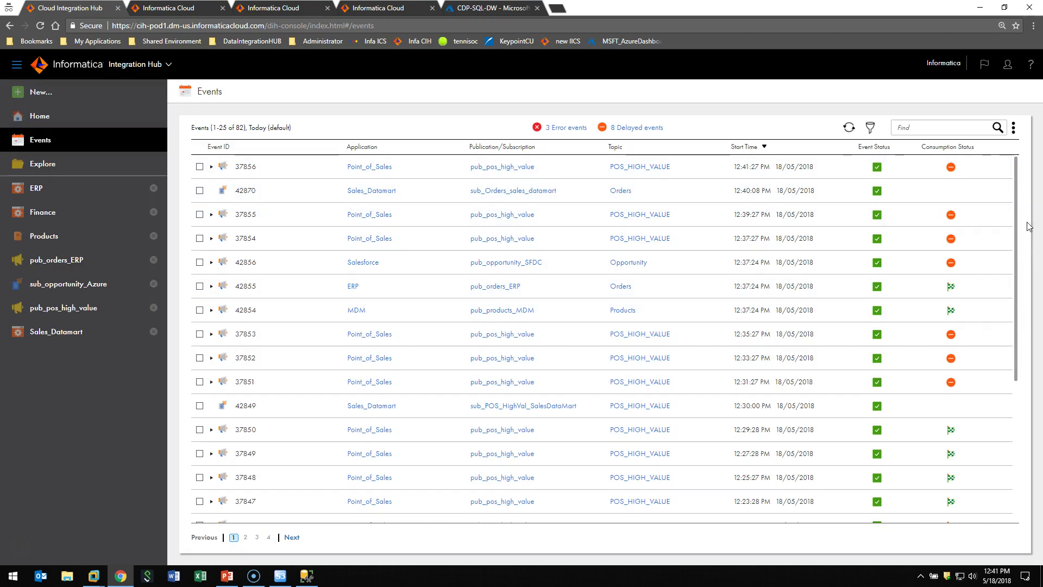
Expand the latest pub_pos_high_value event and view the processing information and session log of its sub_POS_HighVal_SalesDataMart event.
{"action": "left_click", "coordinate": [212, 168]}
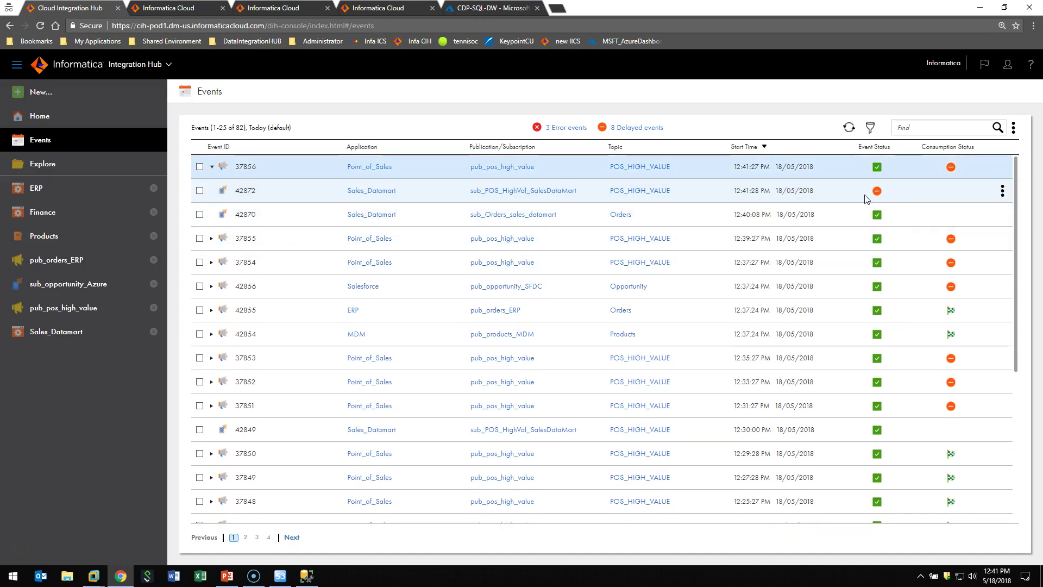
{"action": "left_click", "coordinate": [1004, 191]}
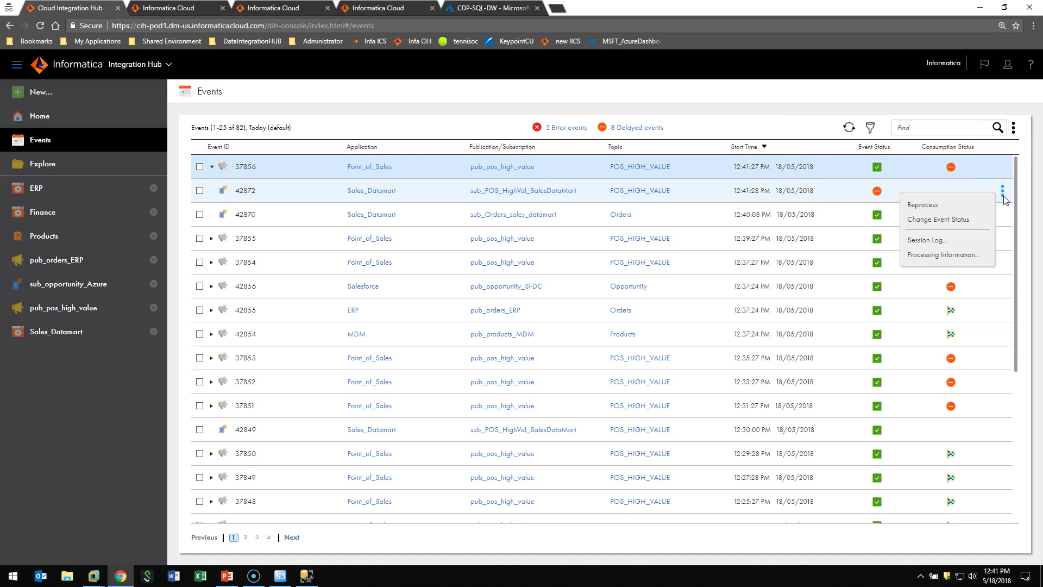
{"action": "left_click", "coordinate": [958, 256]}
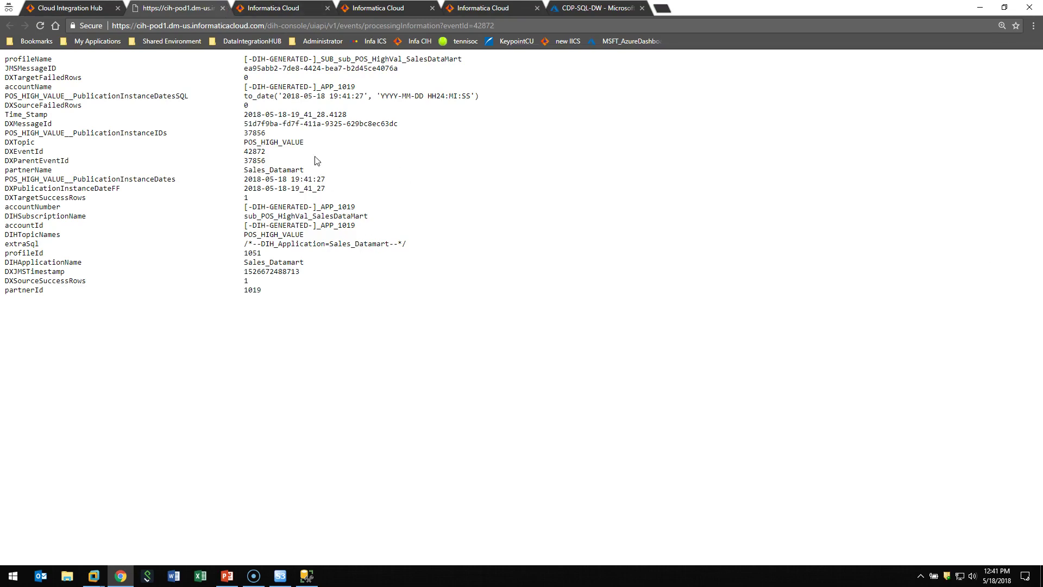
{"action": "left_click", "coordinate": [222, 9]}
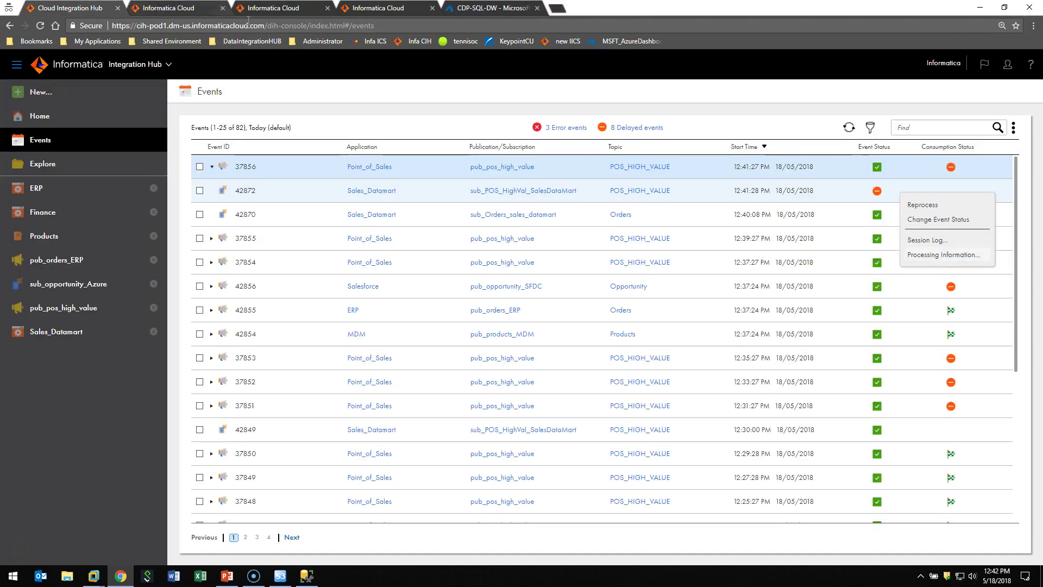
{"action": "left_click", "coordinate": [925, 244]}
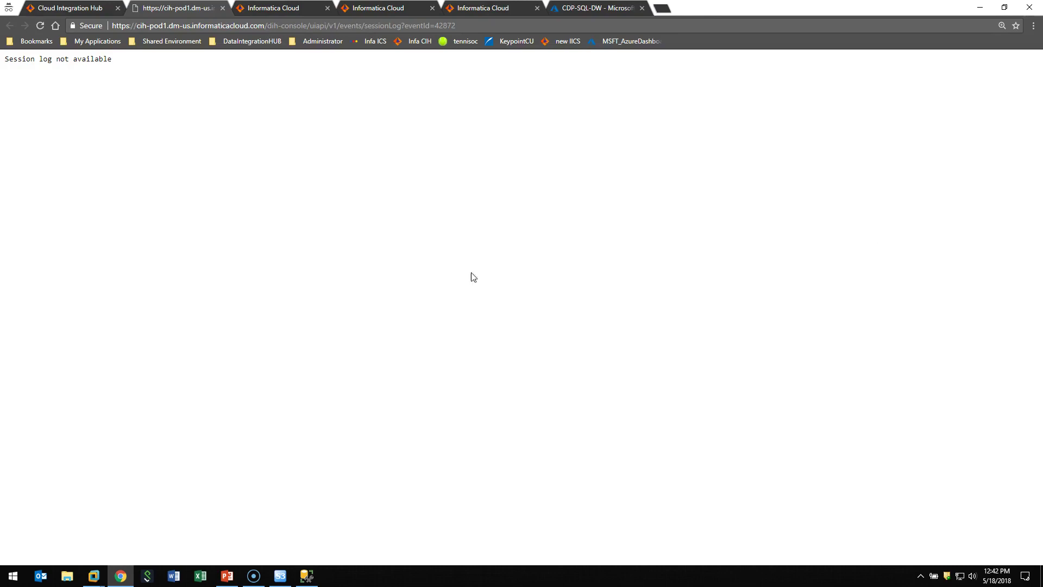
{"action": "left_click", "coordinate": [222, 9]}
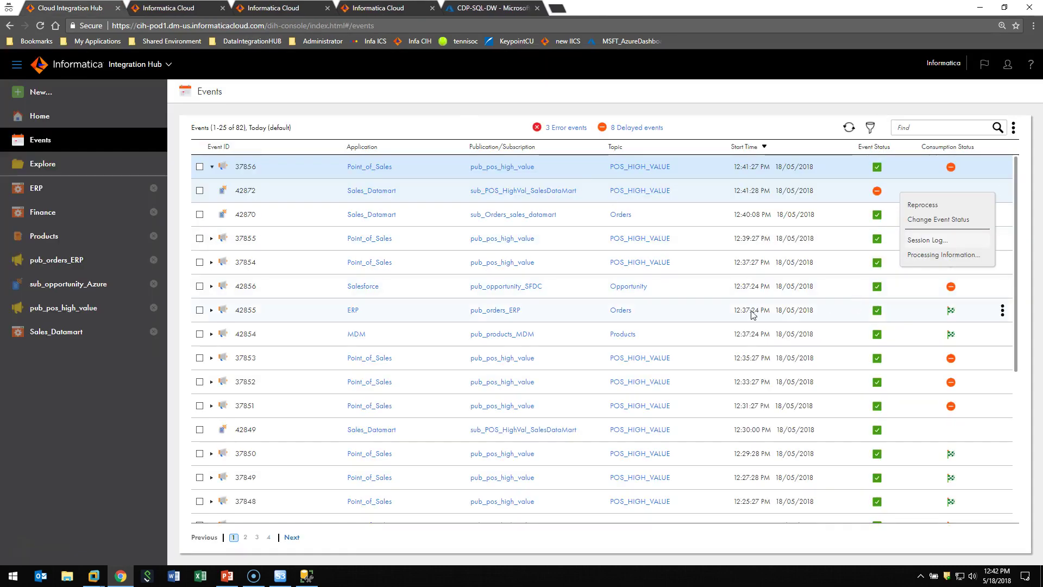
Expand the pub_orders_ERP event, review the publication's session log, and return to the event list.
{"action": "left_click", "coordinate": [1003, 334]}
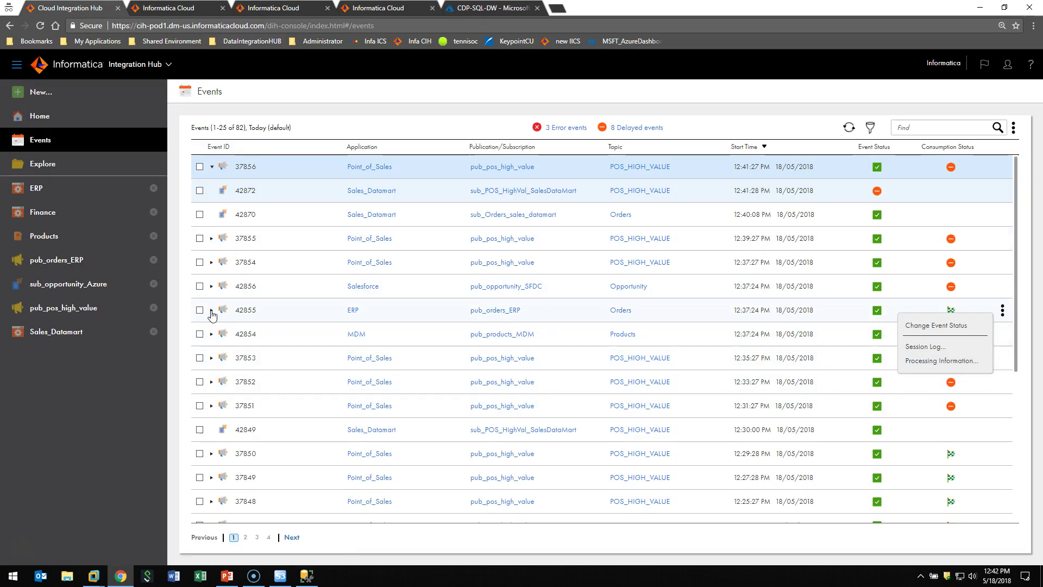
{"action": "left_click", "coordinate": [212, 310]}
{"action": "left_click", "coordinate": [1004, 309]}
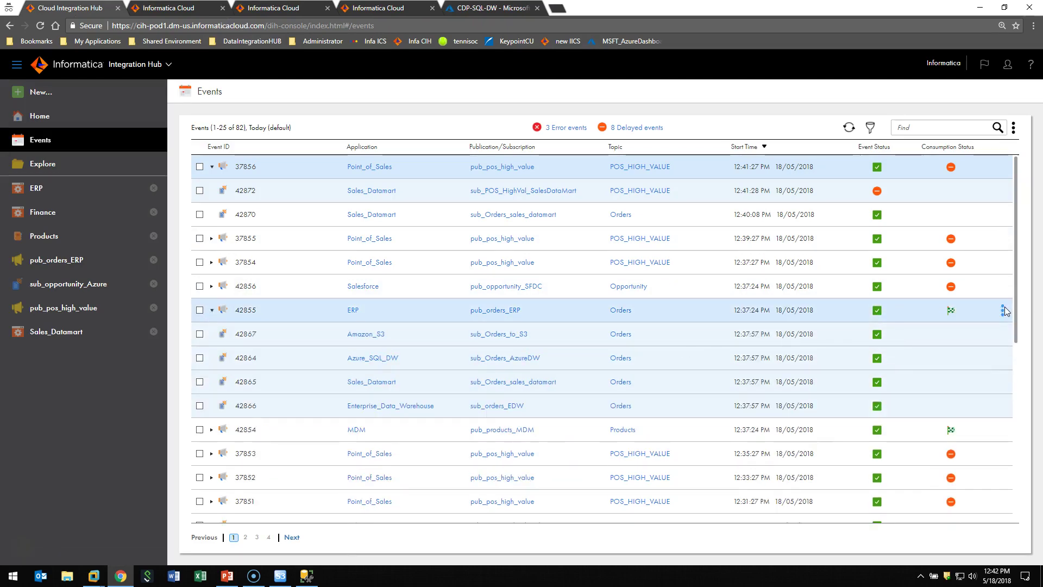
{"action": "left_click", "coordinate": [1005, 308]}
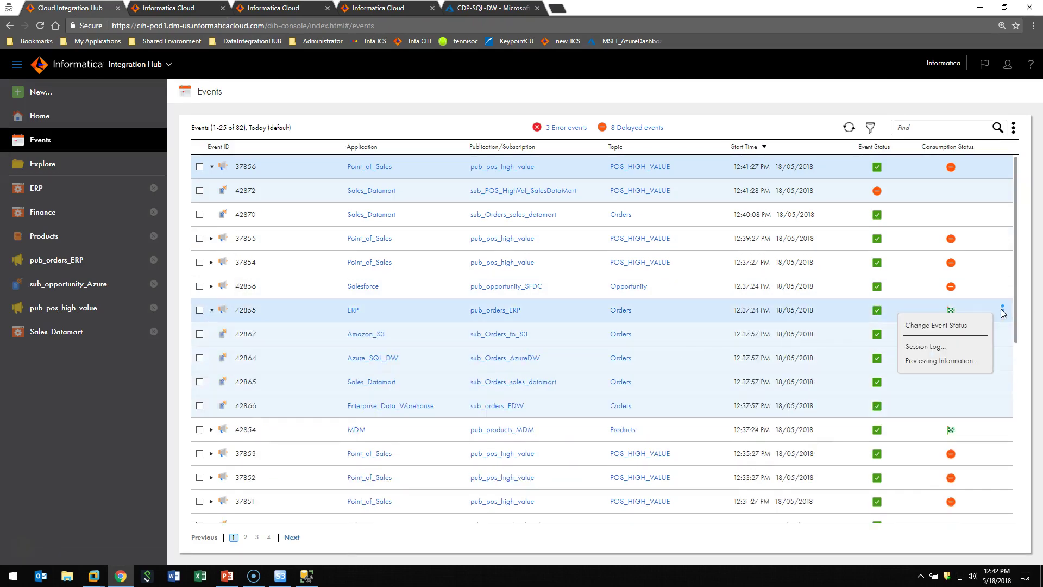
{"action": "left_click", "coordinate": [942, 346]}
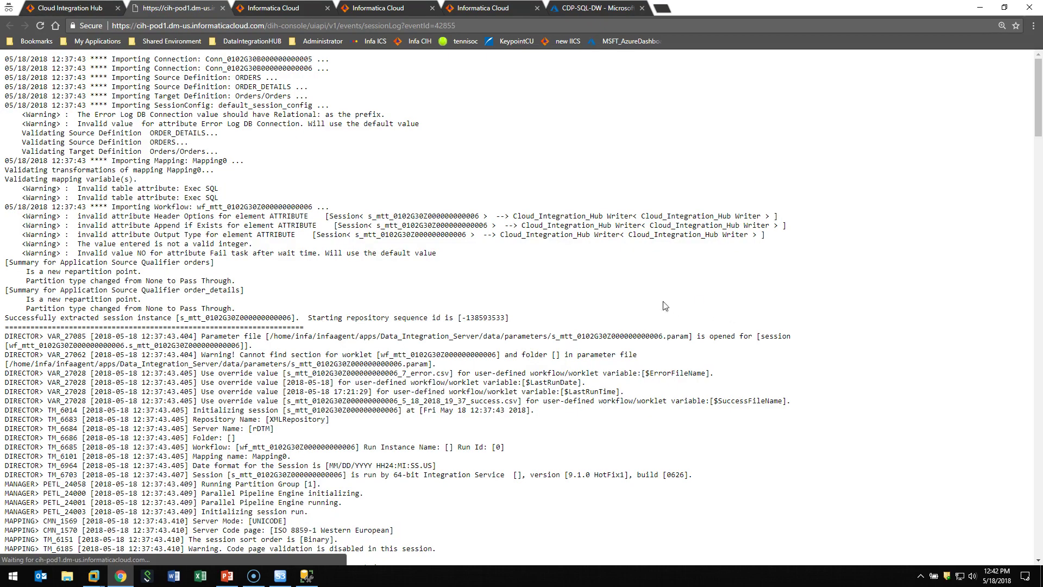
{"action": "scroll", "coordinate": [432, 257], "scroll_direction": "down", "scroll_amount": 1}
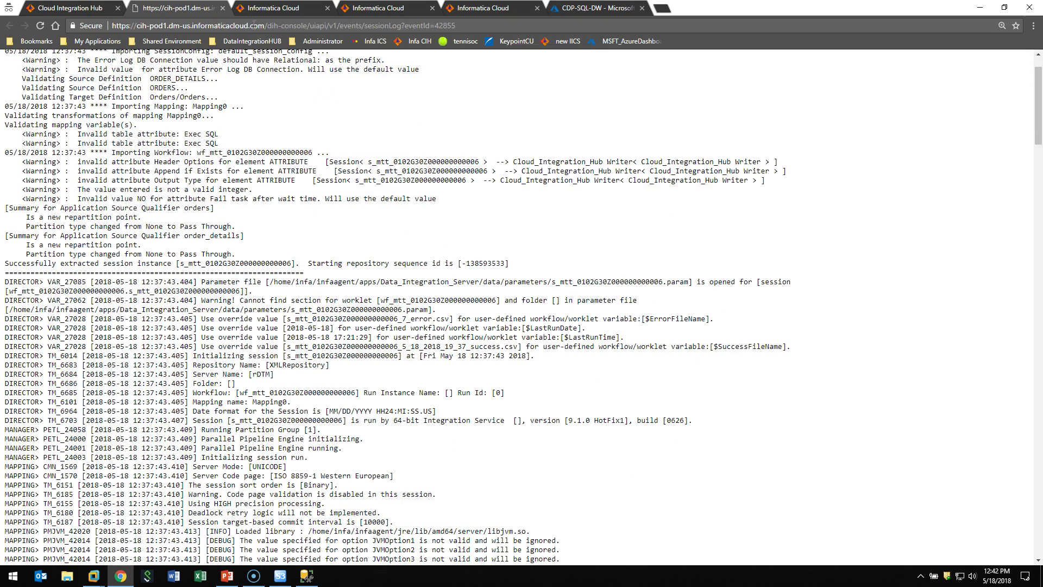
{"action": "left_click", "coordinate": [222, 8]}
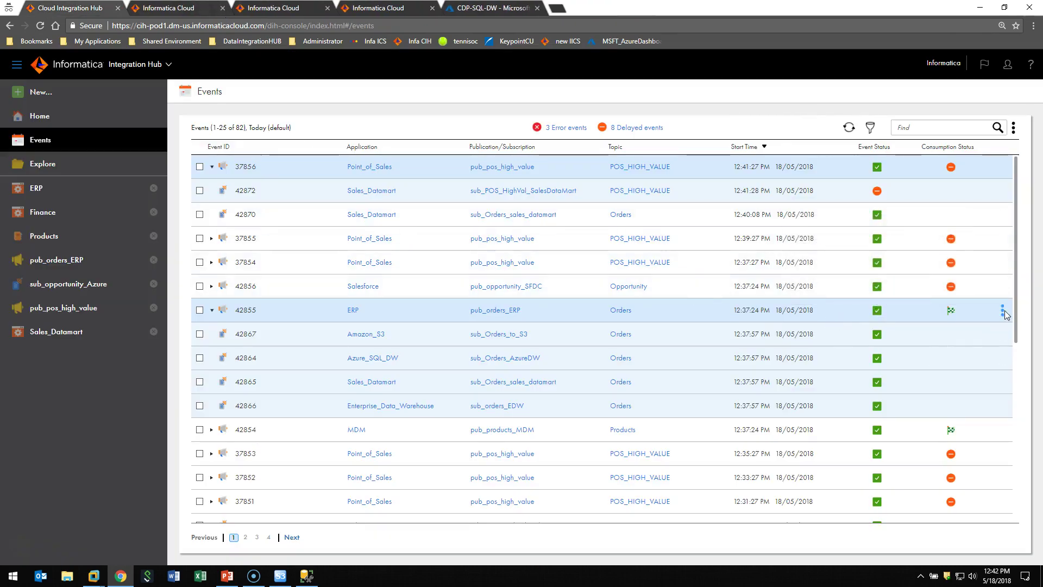
Show the available actions for the pub_orders_ERP event and its sub_Orders_to_S3 event, and view the Orders topic's diagram from the Hub Overview.
{"action": "left_click", "coordinate": [1003, 311]}
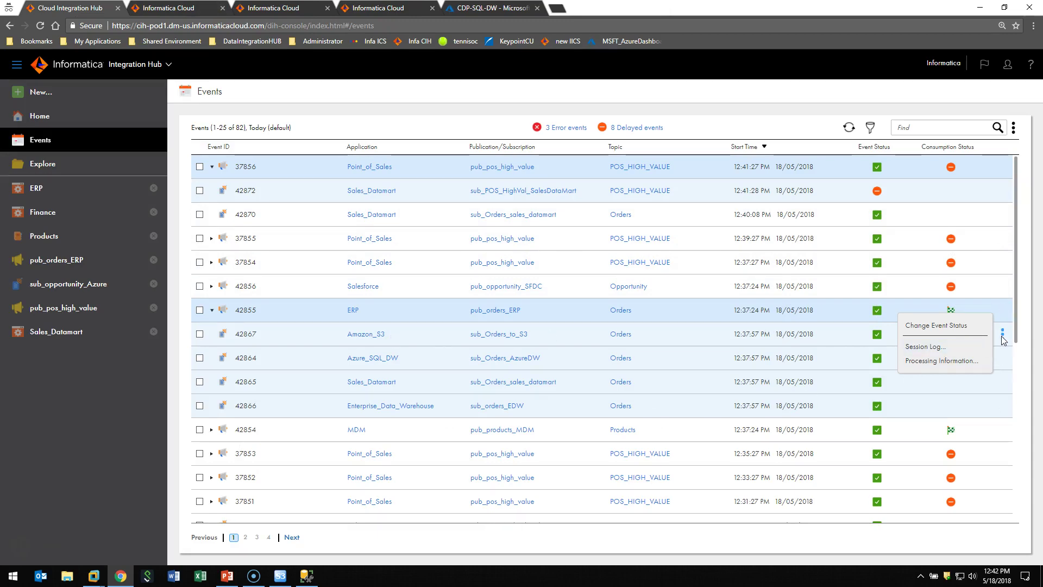
{"action": "left_click", "coordinate": [1003, 335]}
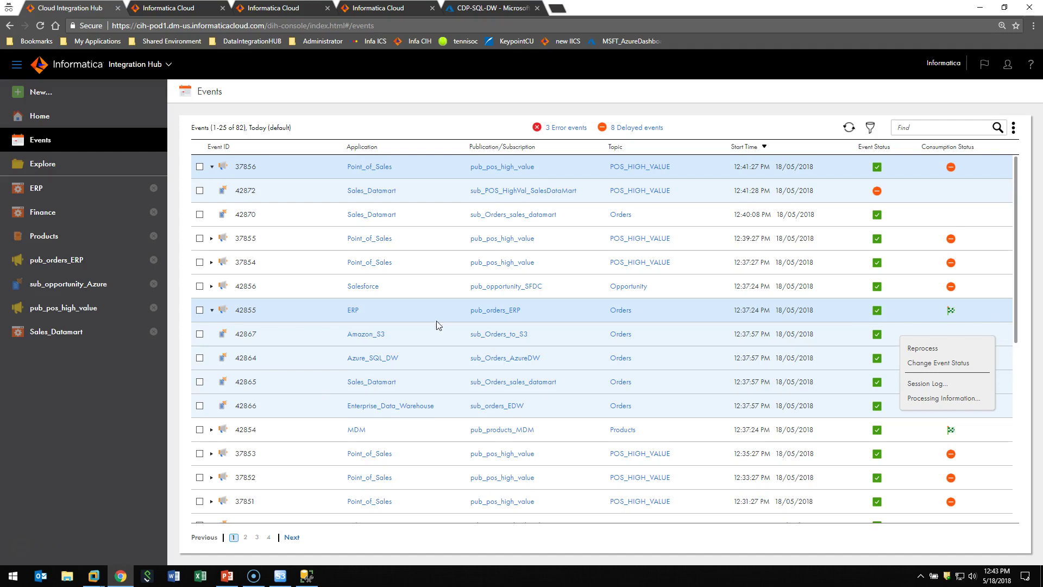
{"action": "left_click", "coordinate": [41, 118]}
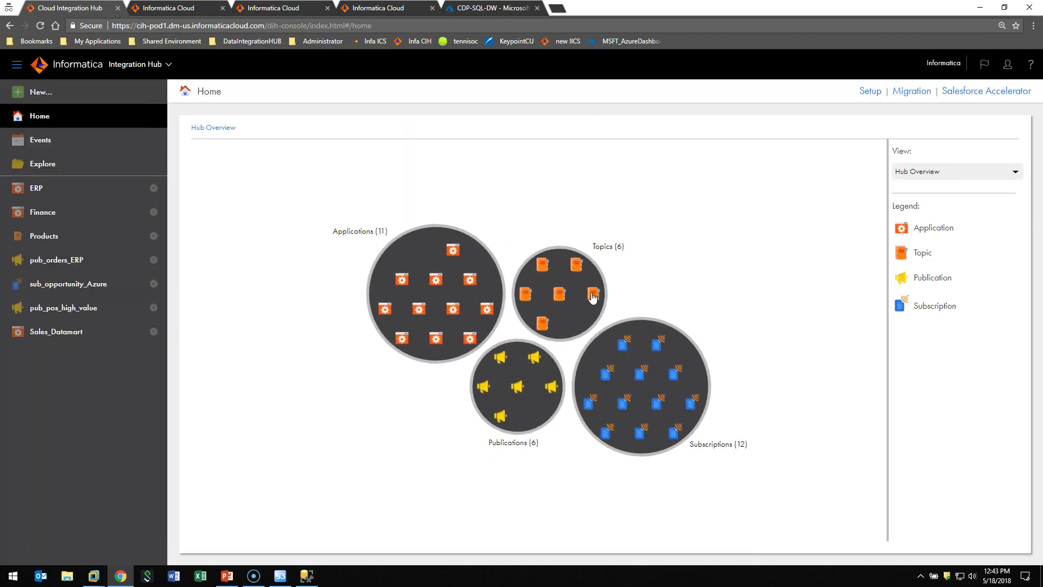
{"action": "left_click", "coordinate": [595, 295]}
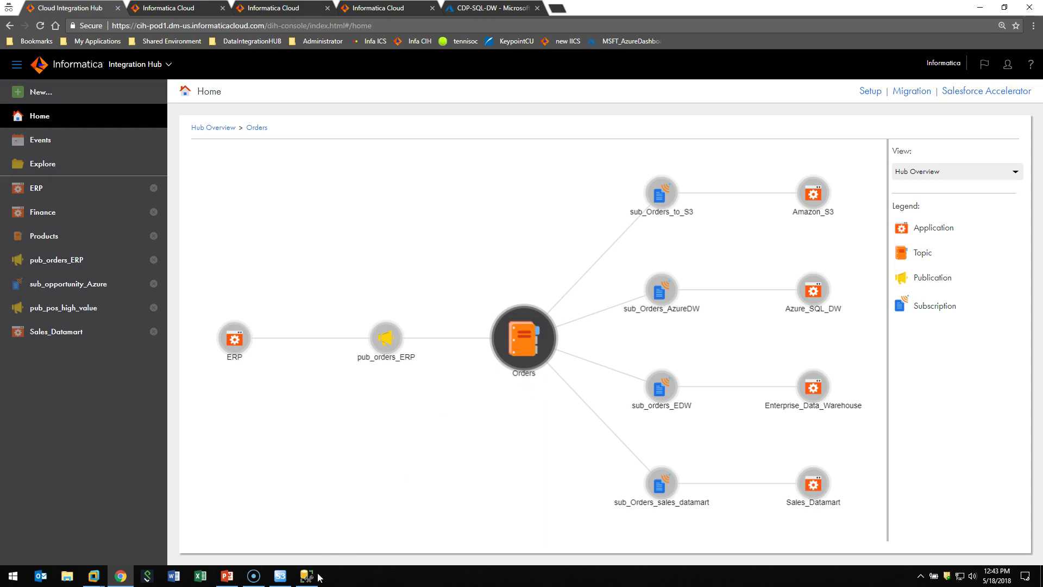
Switch to the 211_CLD211_Integration_Hub.pptx presentation in PowerPoint and start the slide show from slide 15.
{"action": "left_click", "coordinate": [235, 578]}
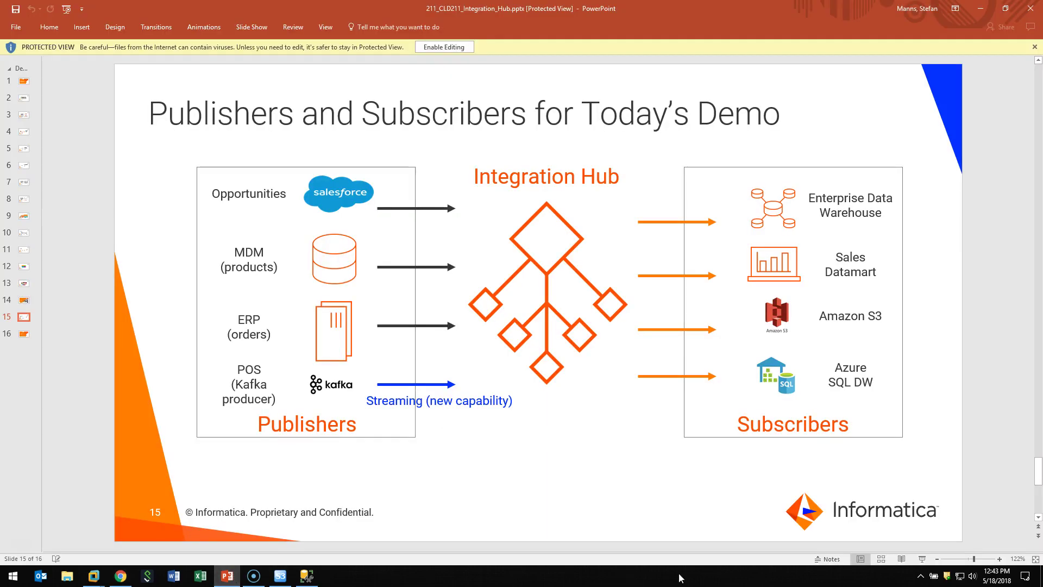
{"action": "left_click", "coordinate": [922, 559]}
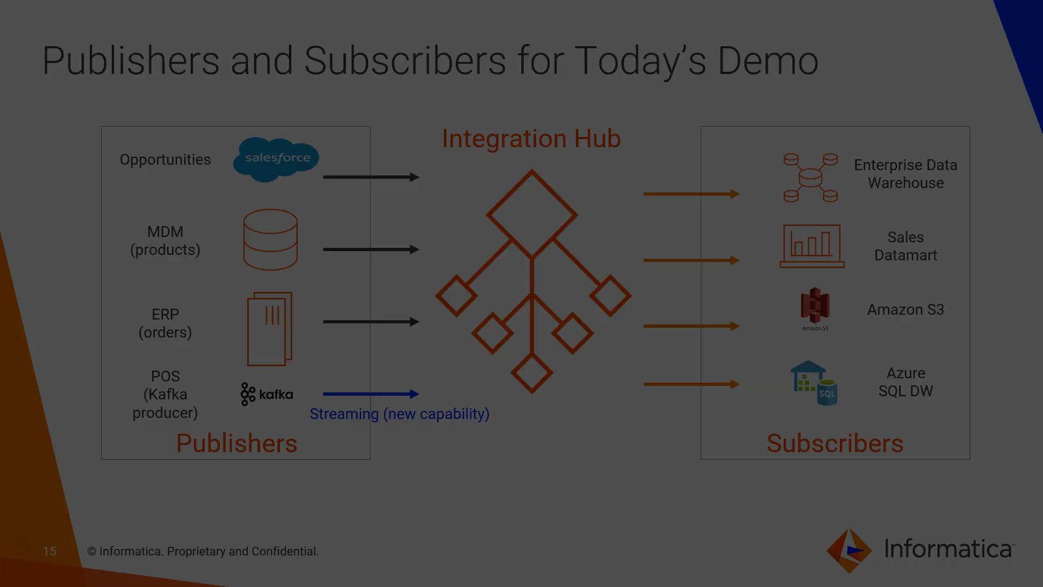